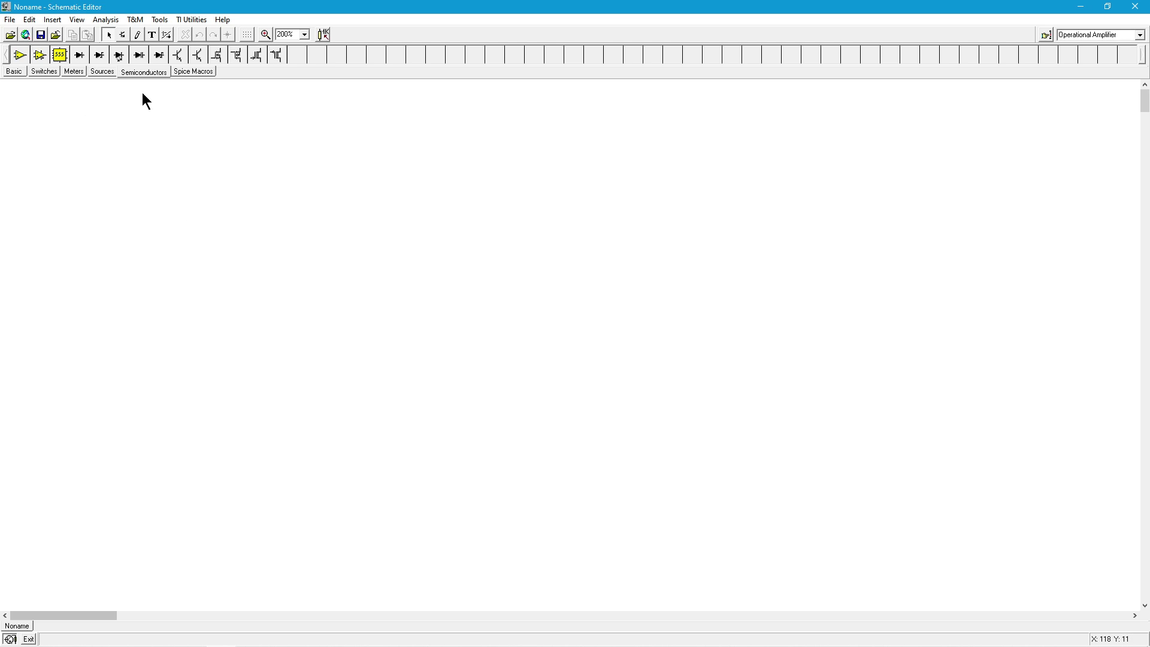
Place a 1N1183 diode, labelled D1, on the schematic.
click(79, 54)
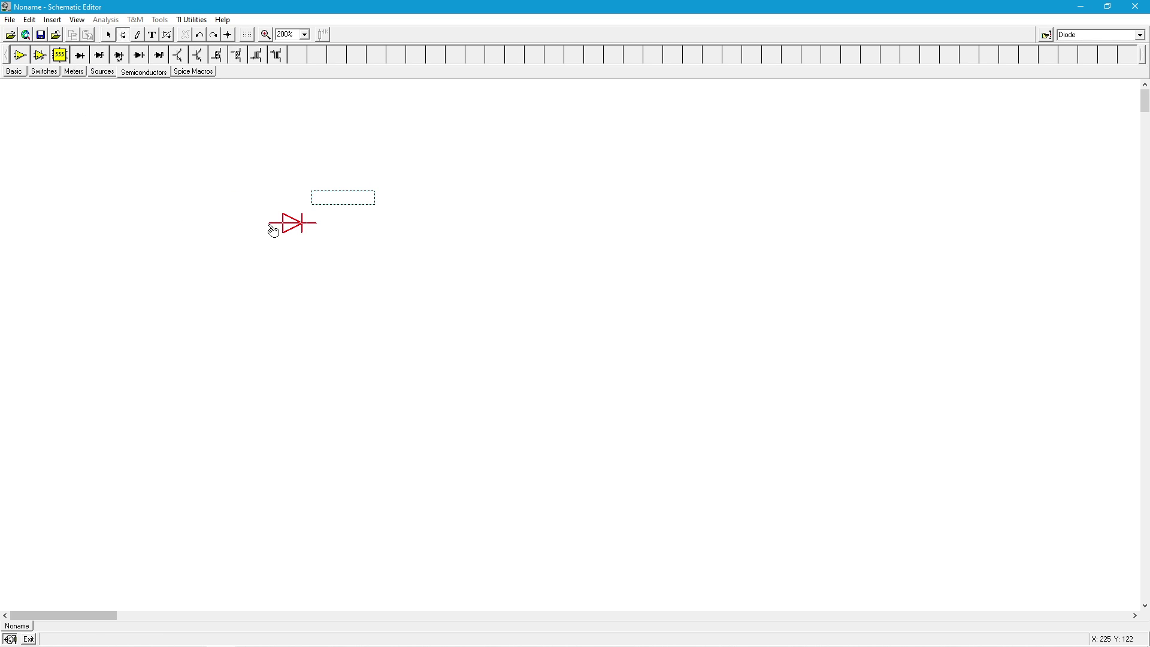
click(273, 231)
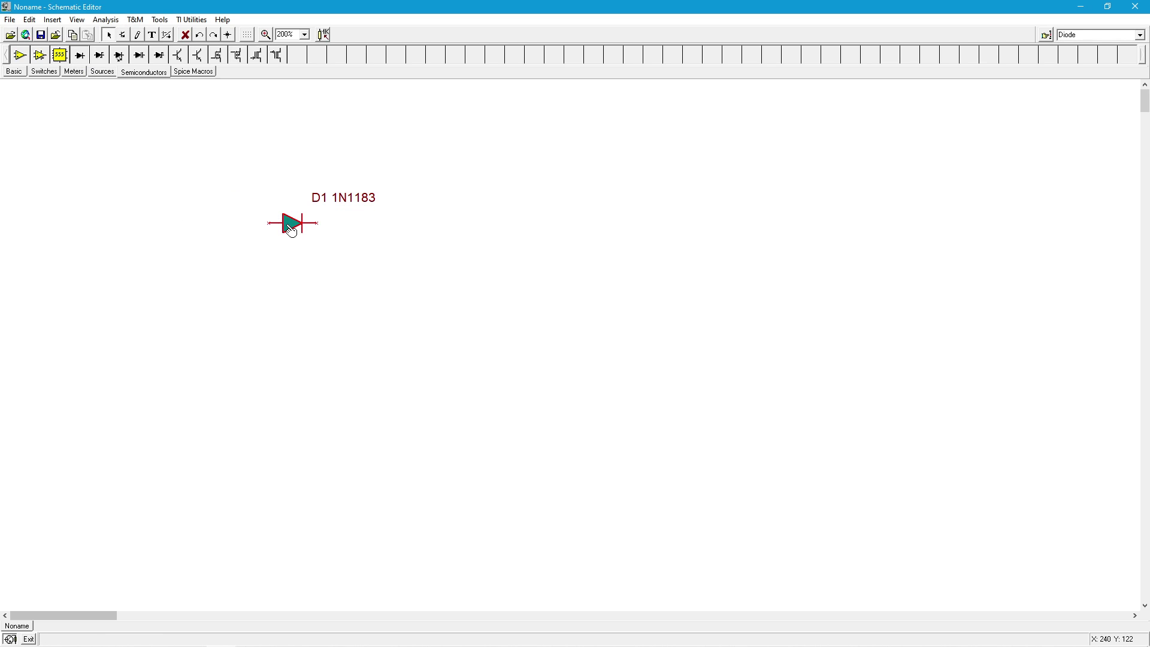
double_click(292, 230)
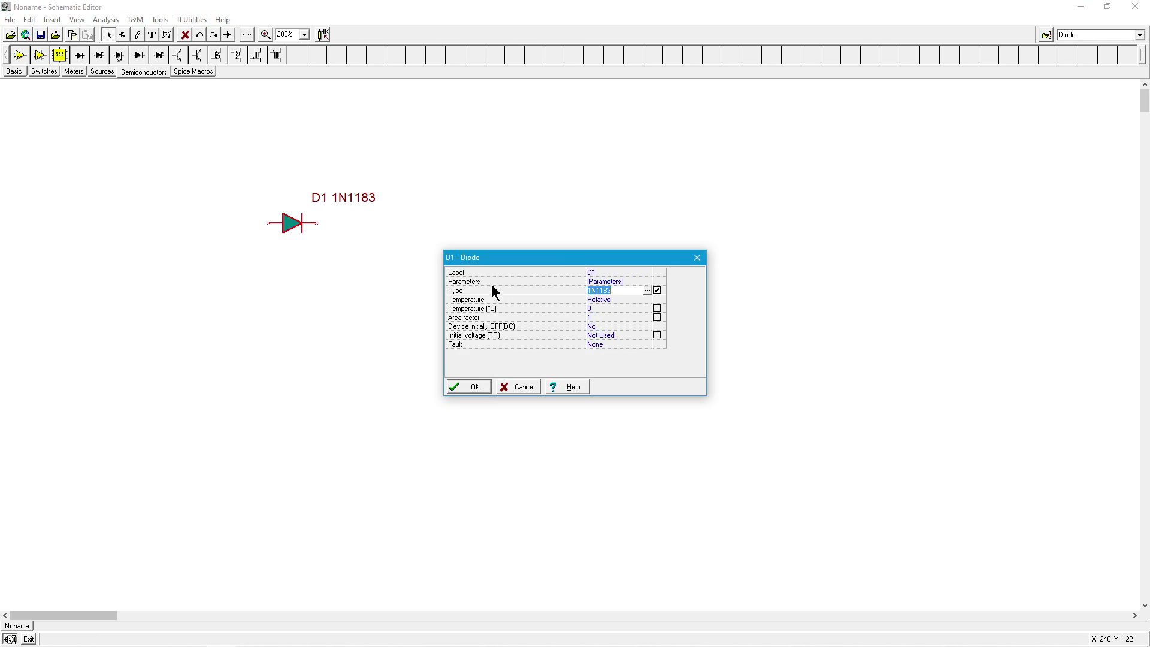
Inspect the diode catalog's model kinds, keeping Standard, and close both dialogs unchanged.
click(646, 291)
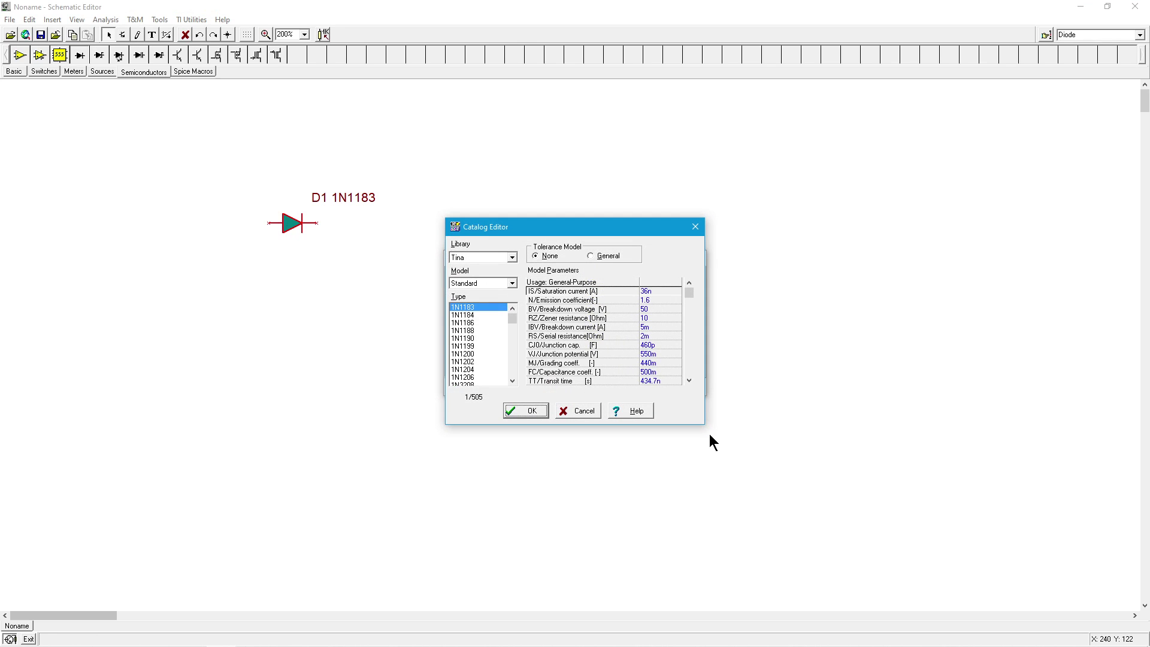
drag(701, 424, 766, 544)
mouse_move(513, 317)
mouse_down()
mouse_move(501, 480)
mouse_move(507, 309)
mouse_up()
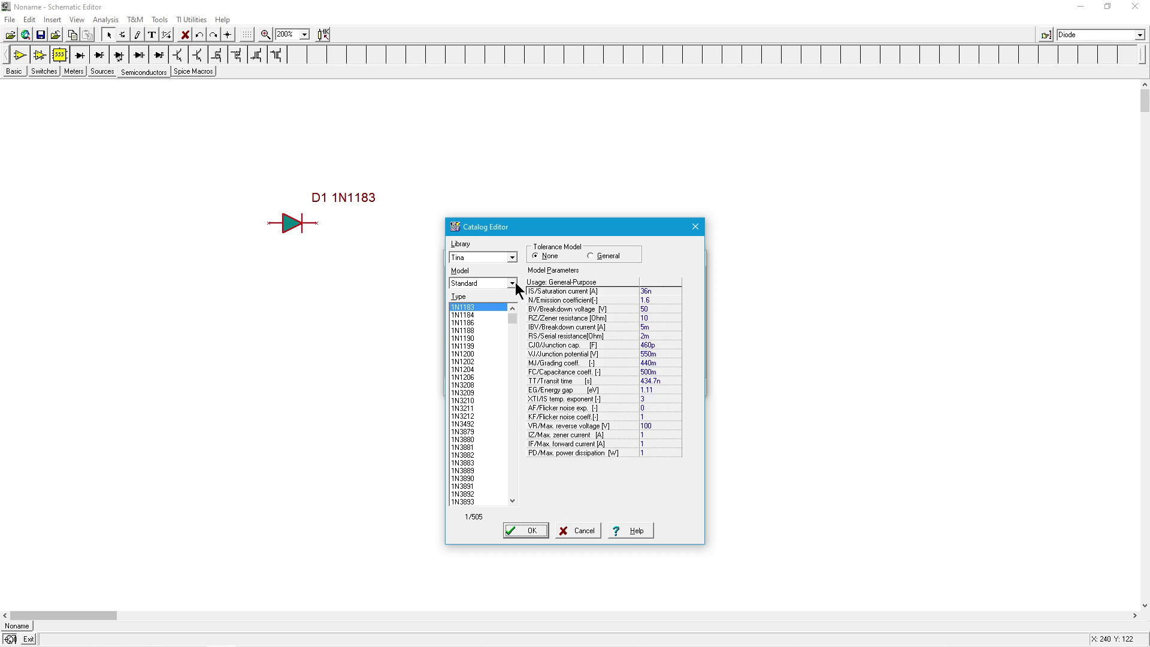
click(513, 283)
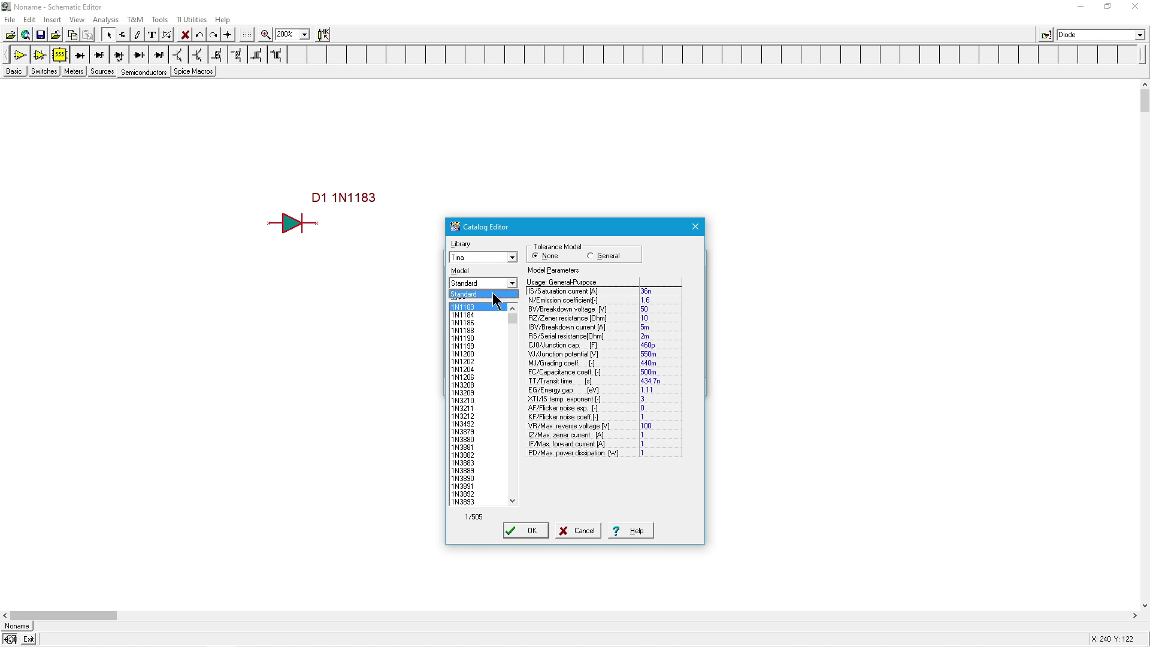
click(493, 294)
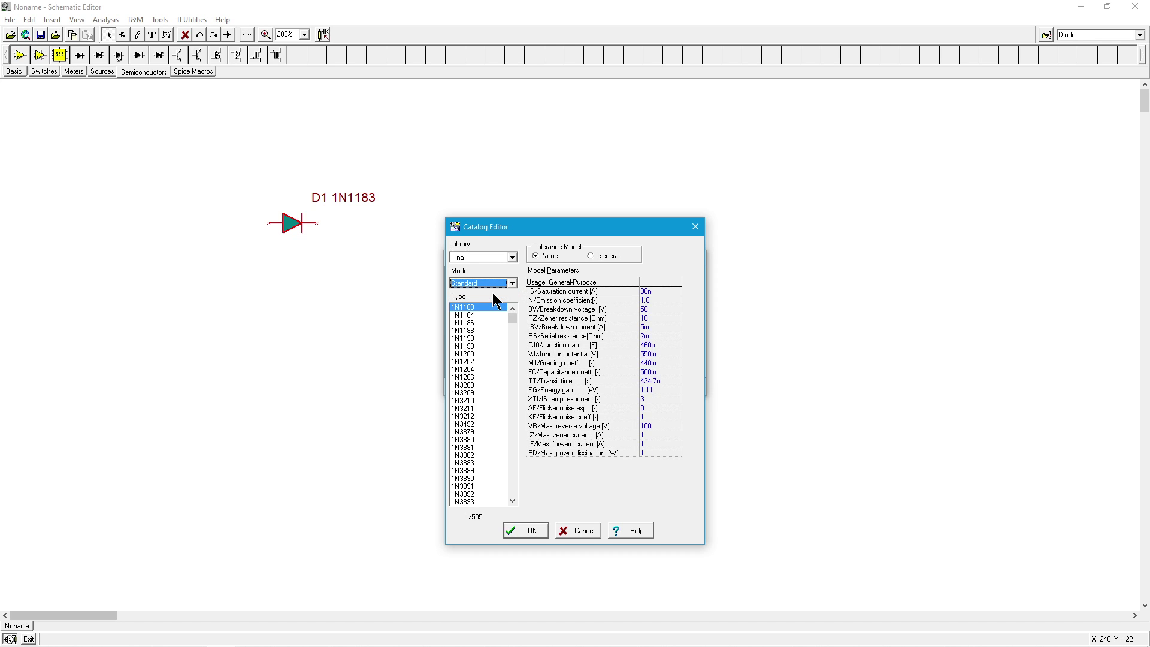
click(581, 529)
click(525, 388)
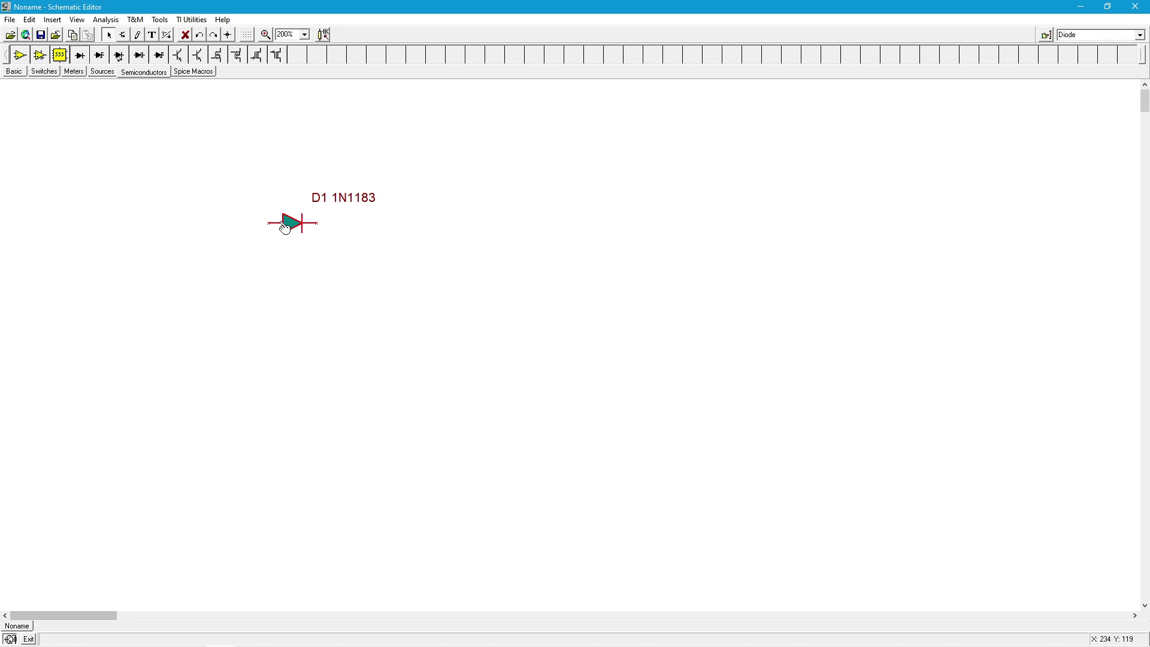
Delete the diode and place a TL071C op-amp, OP1, in its place.
key(Delete)
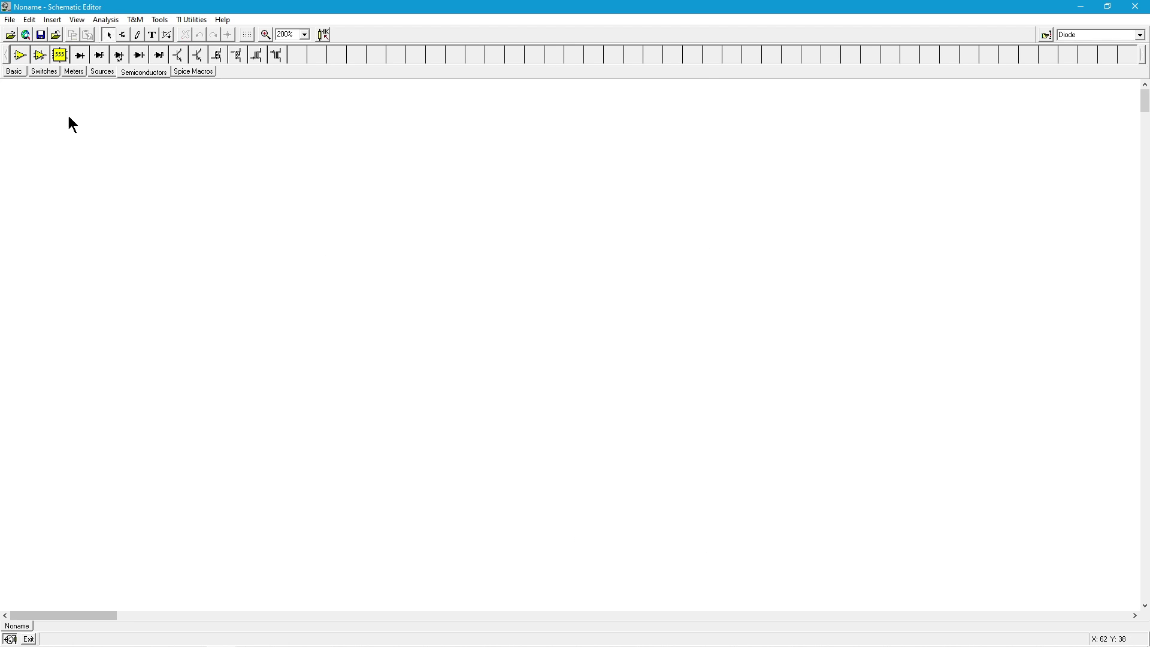
click(39, 53)
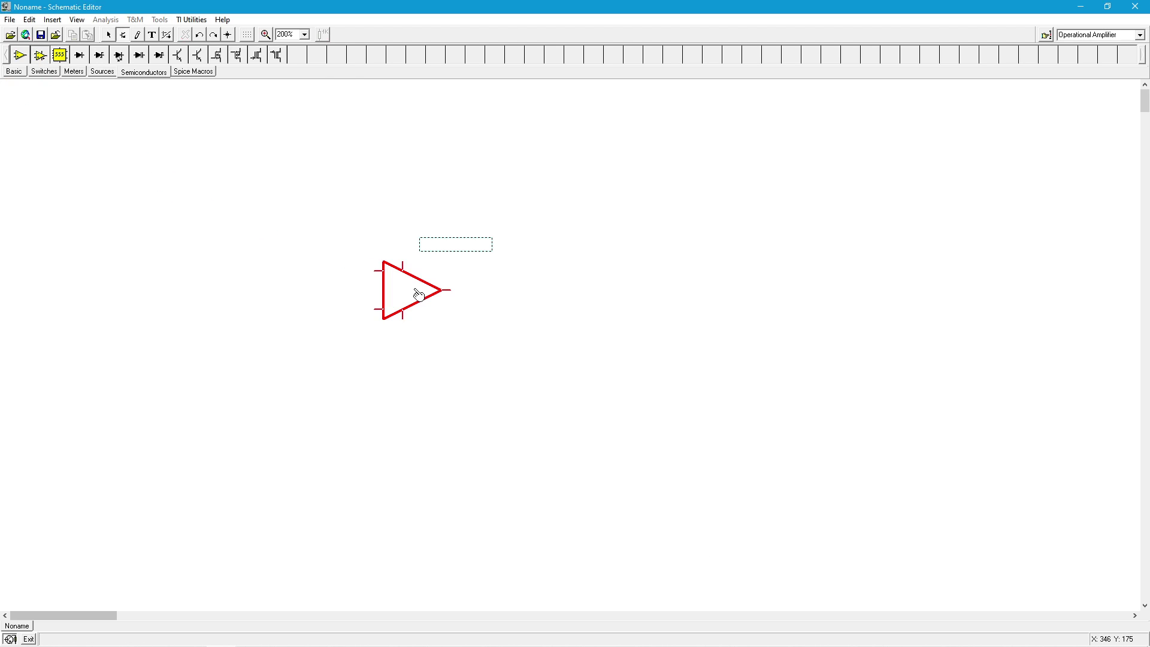
click(444, 318)
double_click(424, 308)
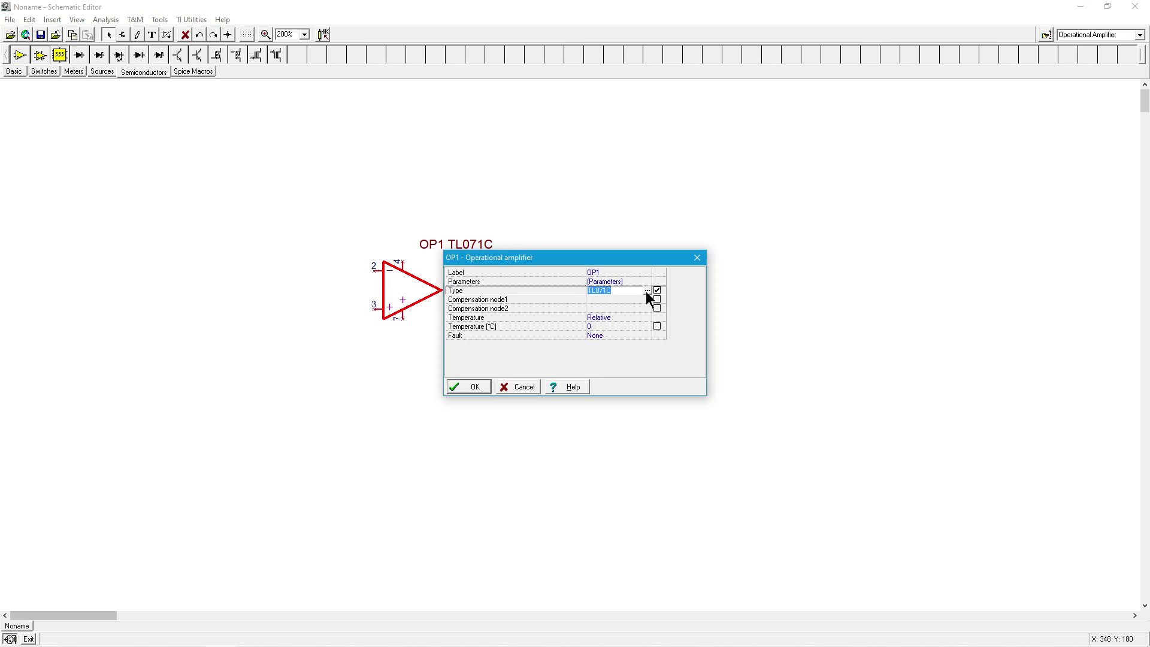
Browse the op-amp catalog's Macro JFET and Macro NPN input models, then close without changes.
click(646, 291)
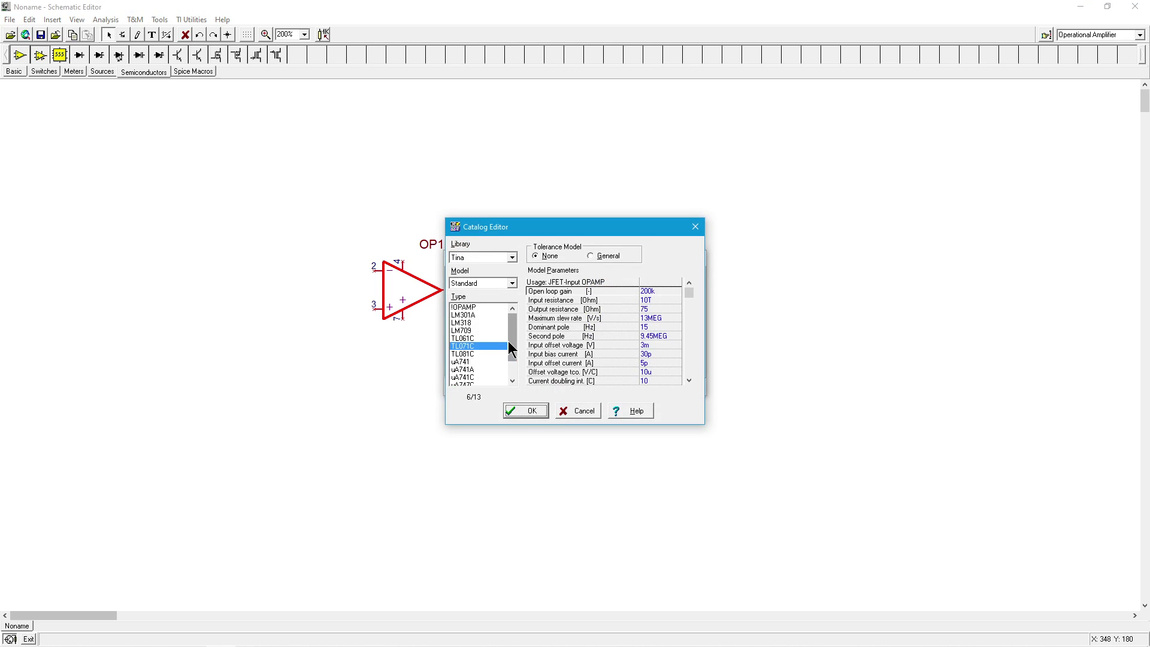
drag(510, 348, 478, 403)
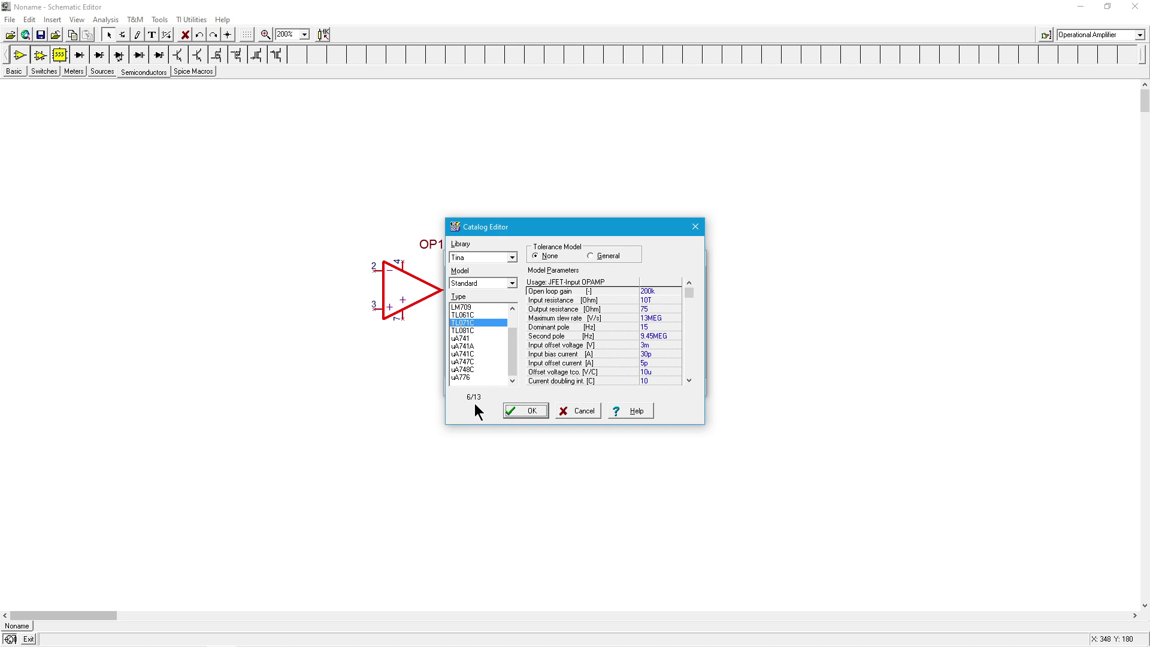
click(512, 283)
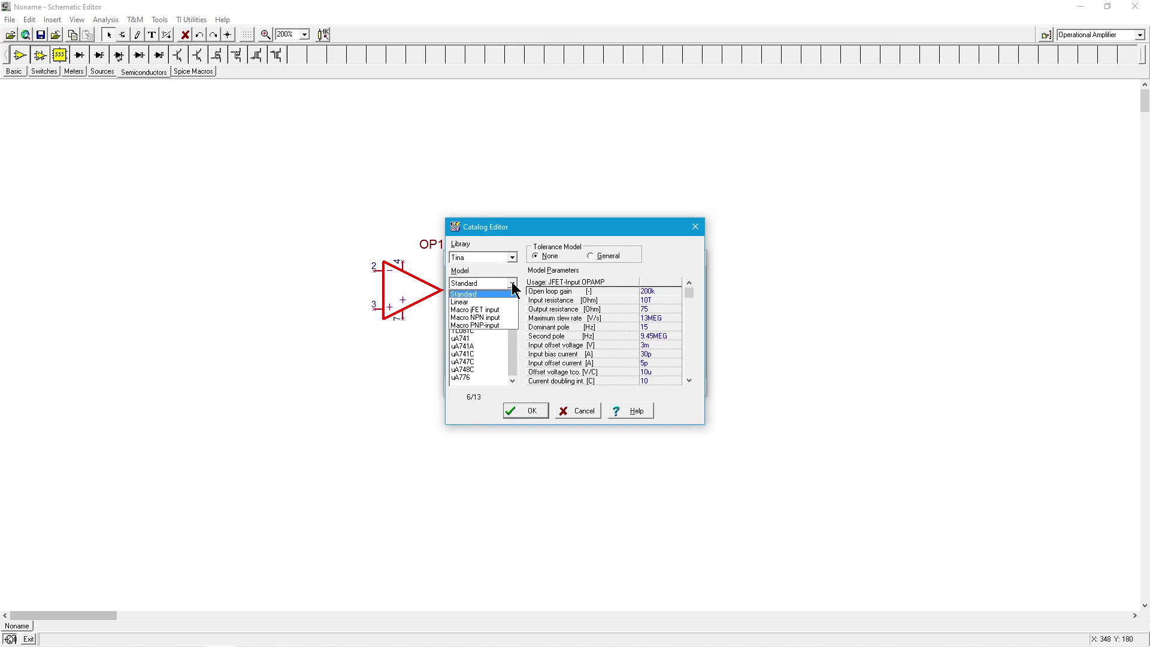
click(496, 310)
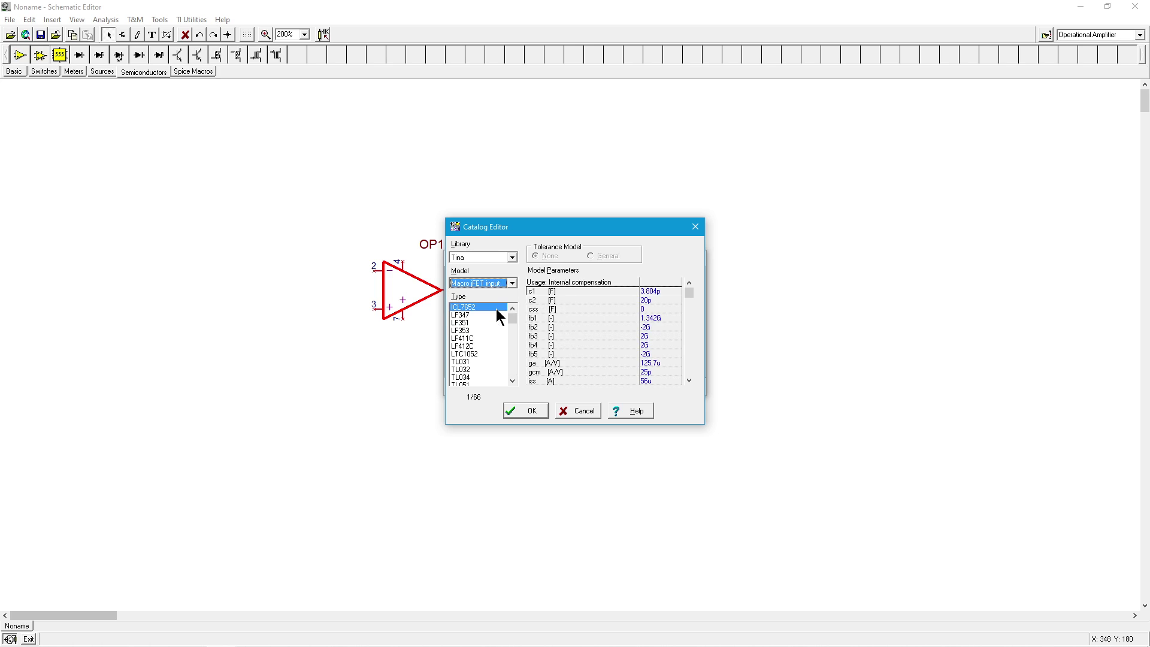
mouse_move(512, 315)
mouse_down()
mouse_move(506, 369)
mouse_move(508, 305)
mouse_up()
click(513, 282)
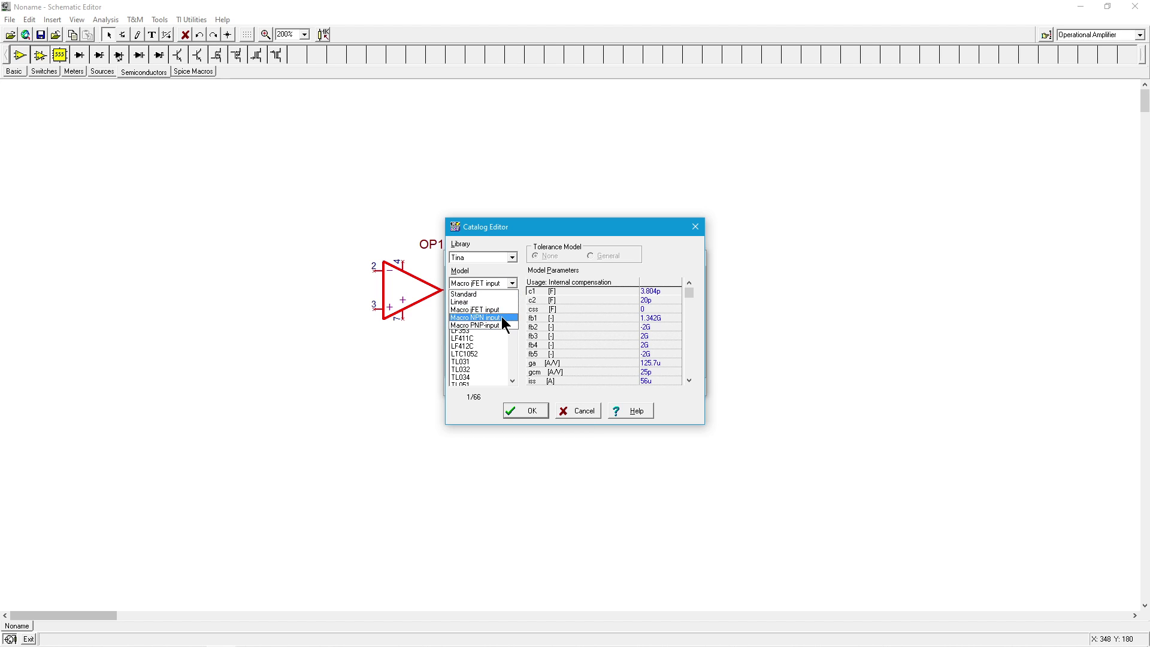
click(502, 317)
mouse_move(511, 327)
mouse_down()
mouse_move(512, 369)
mouse_move(513, 314)
mouse_up()
click(584, 411)
click(530, 387)
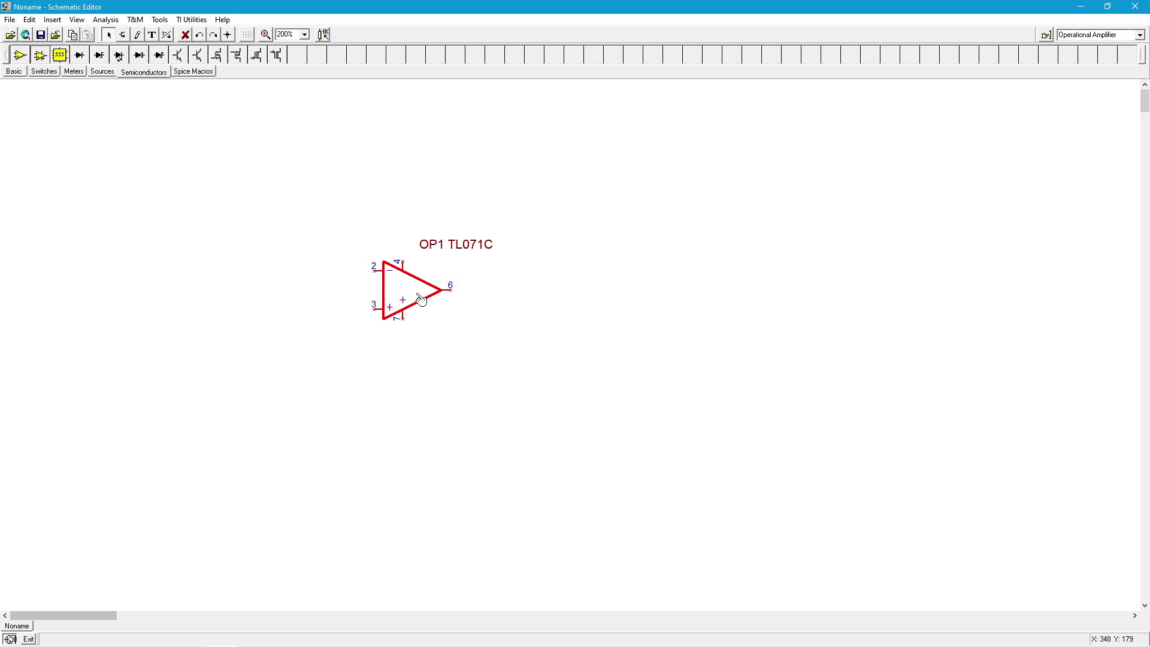
Remove the op-amp and switch the component toolbar to the Spice Macros palette.
key(Escape)
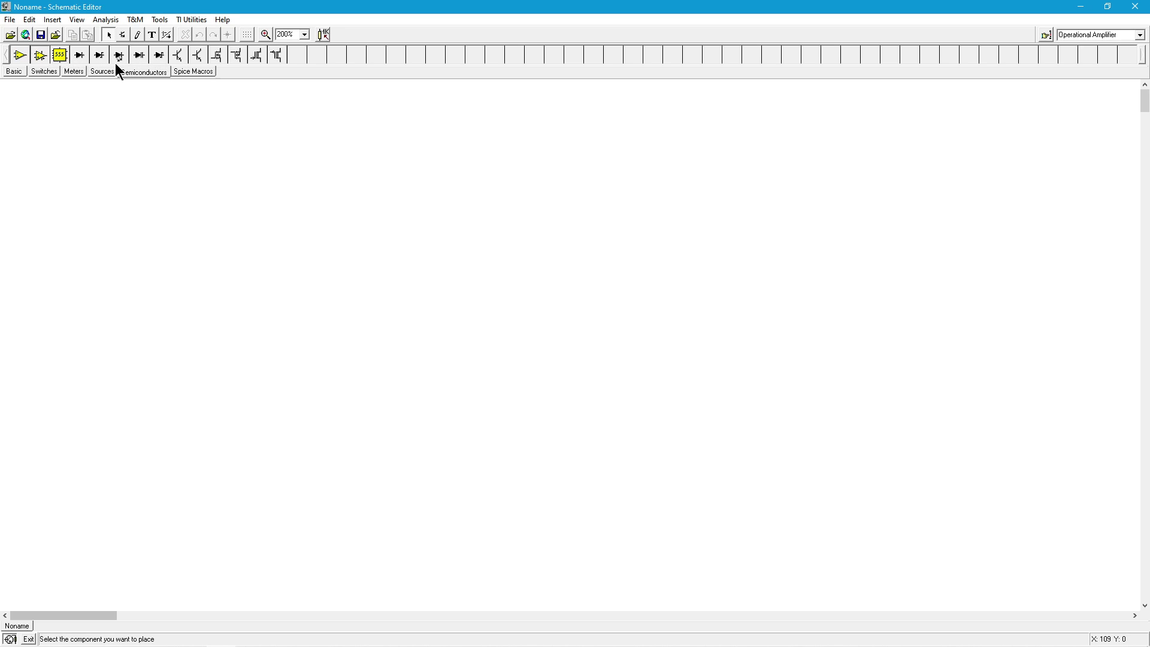
click(193, 73)
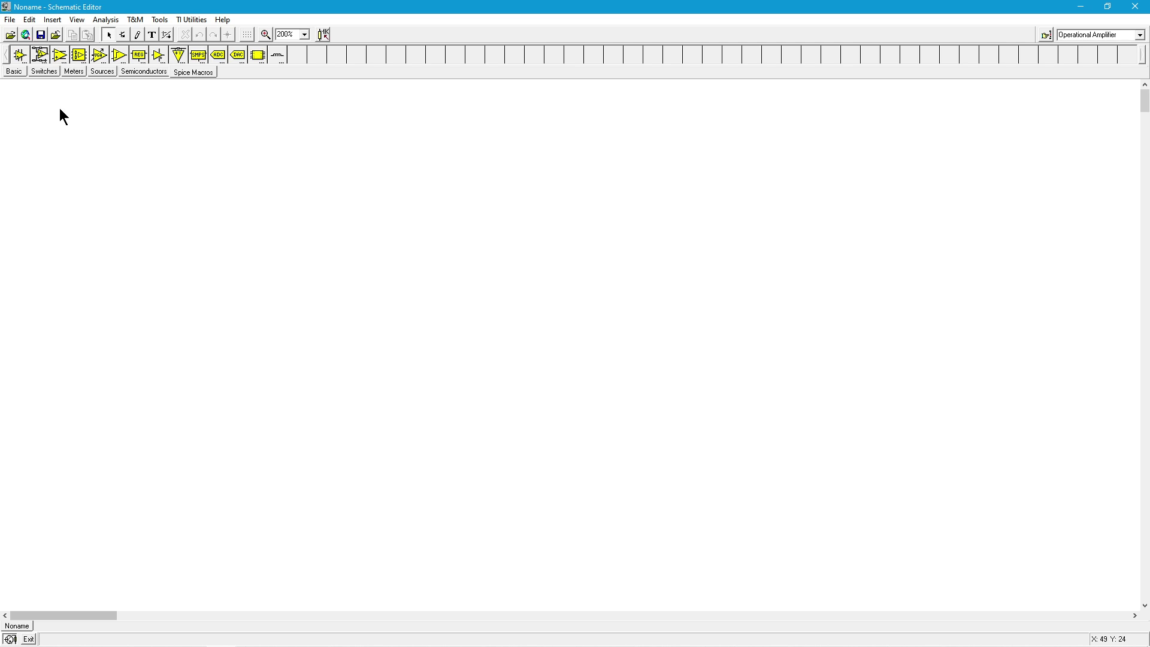
click(22, 57)
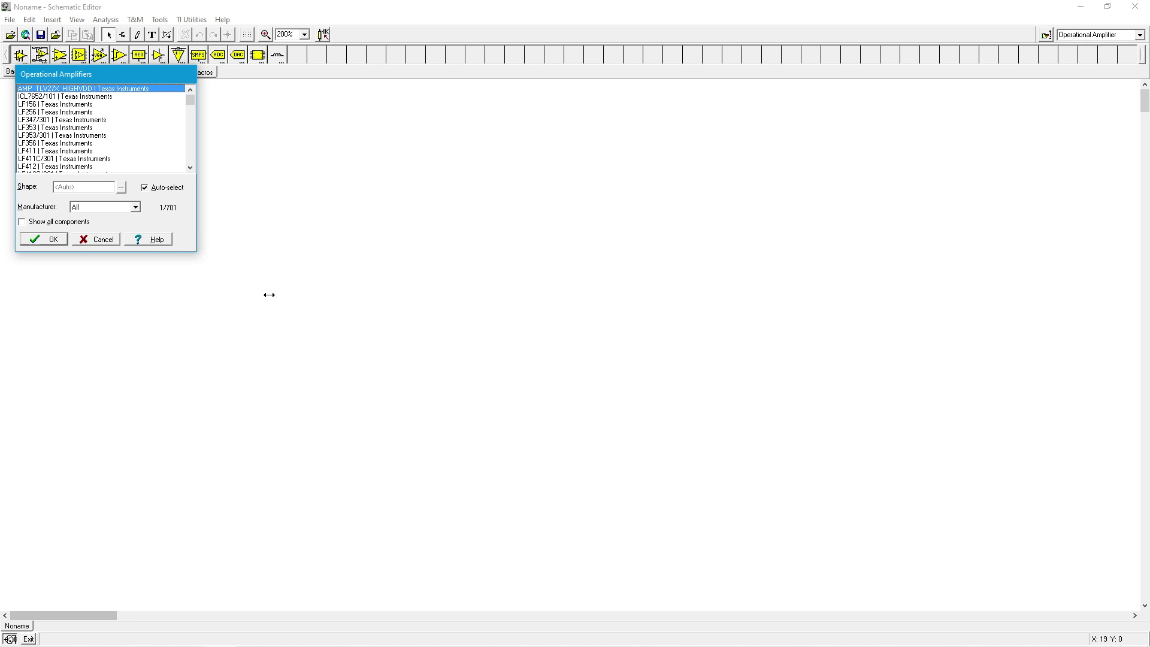
drag(197, 252, 242, 495)
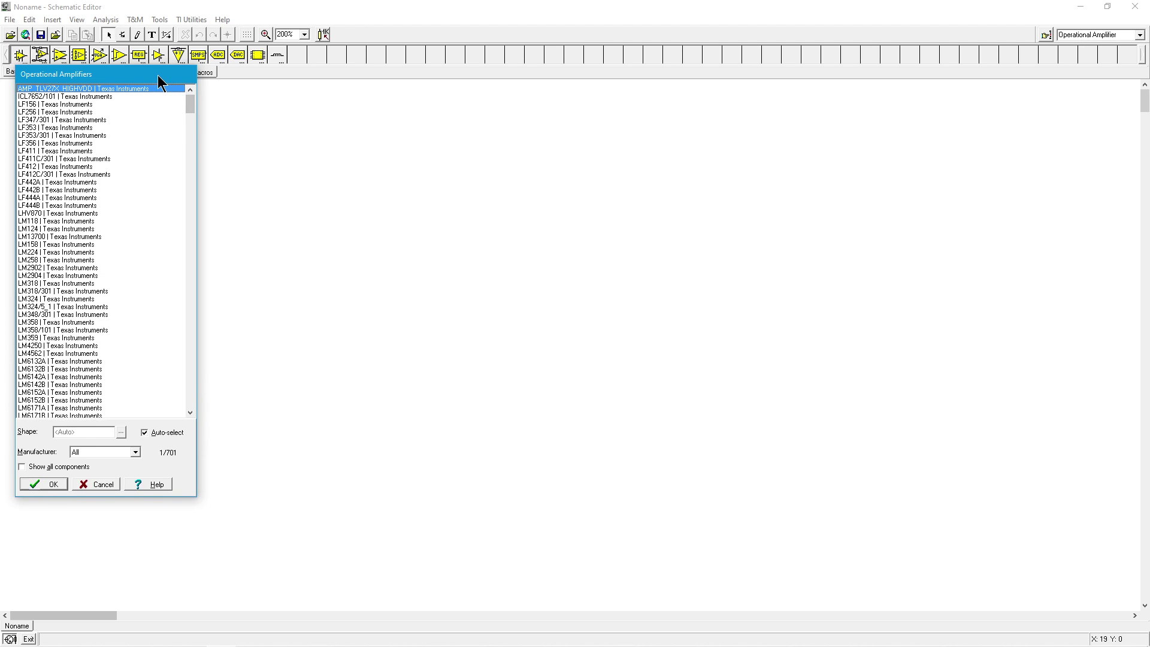
drag(157, 75, 508, 125)
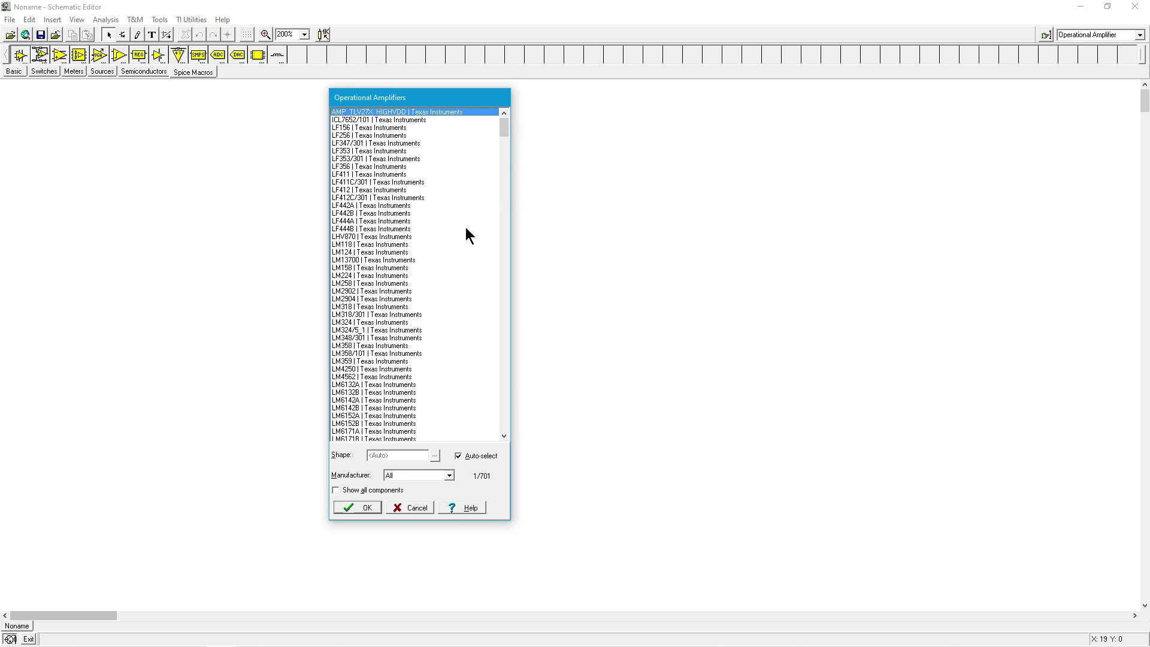
drag(504, 130, 511, 331)
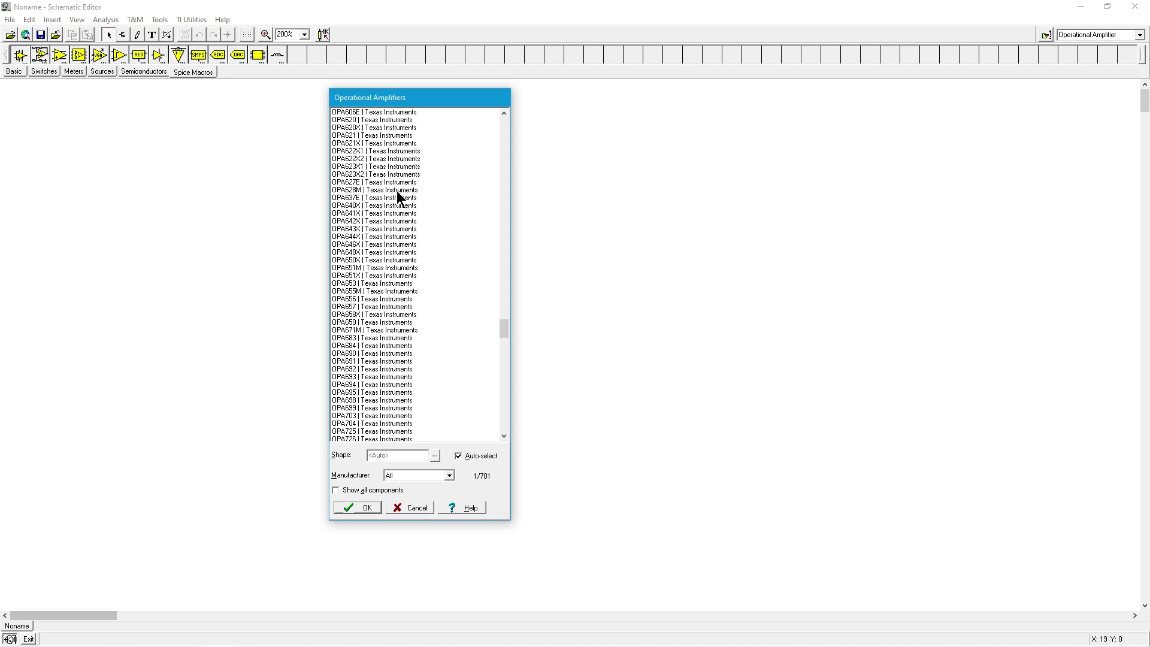
click(417, 508)
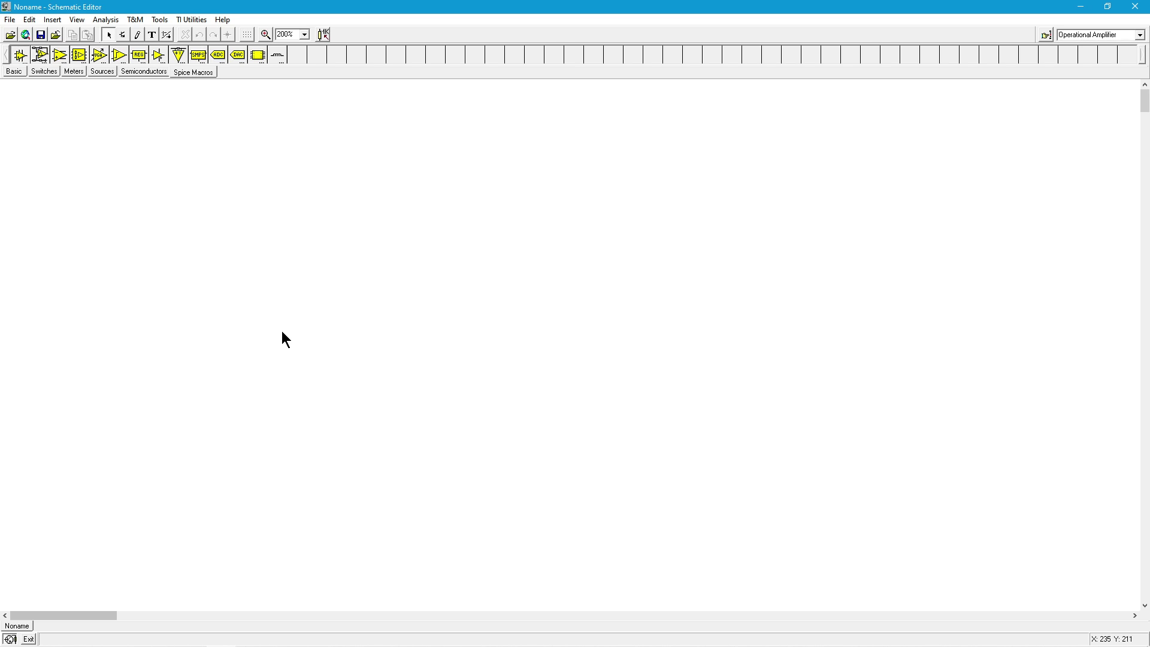
Launch the New Macro Wizard from the Tools menu.
click(160, 21)
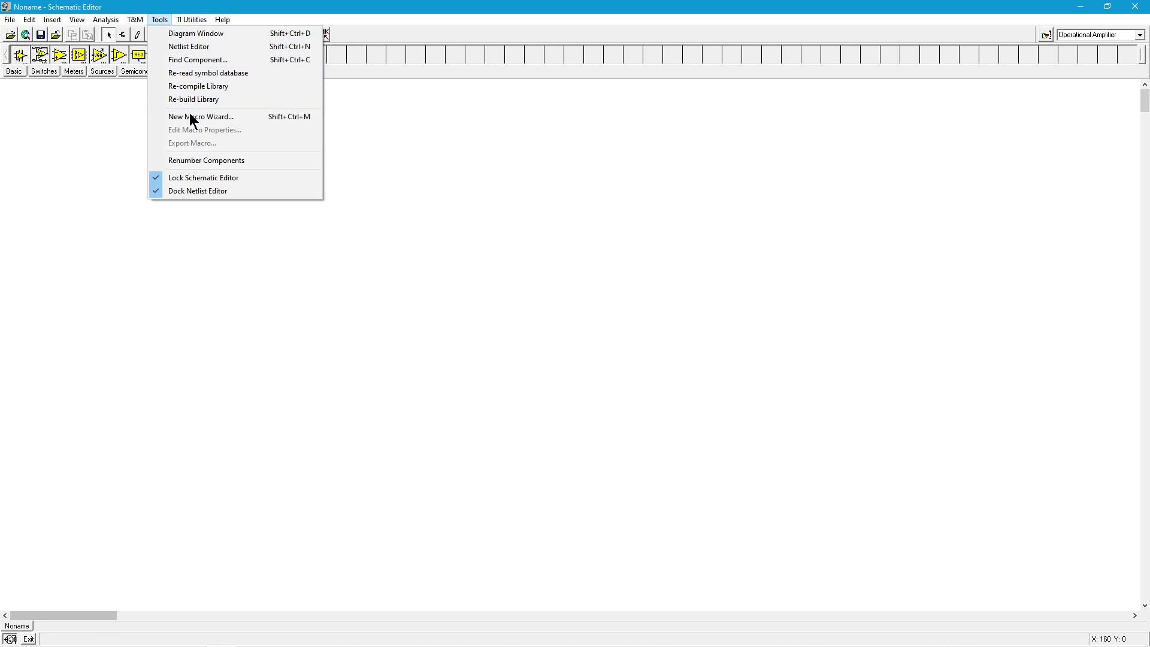
click(254, 123)
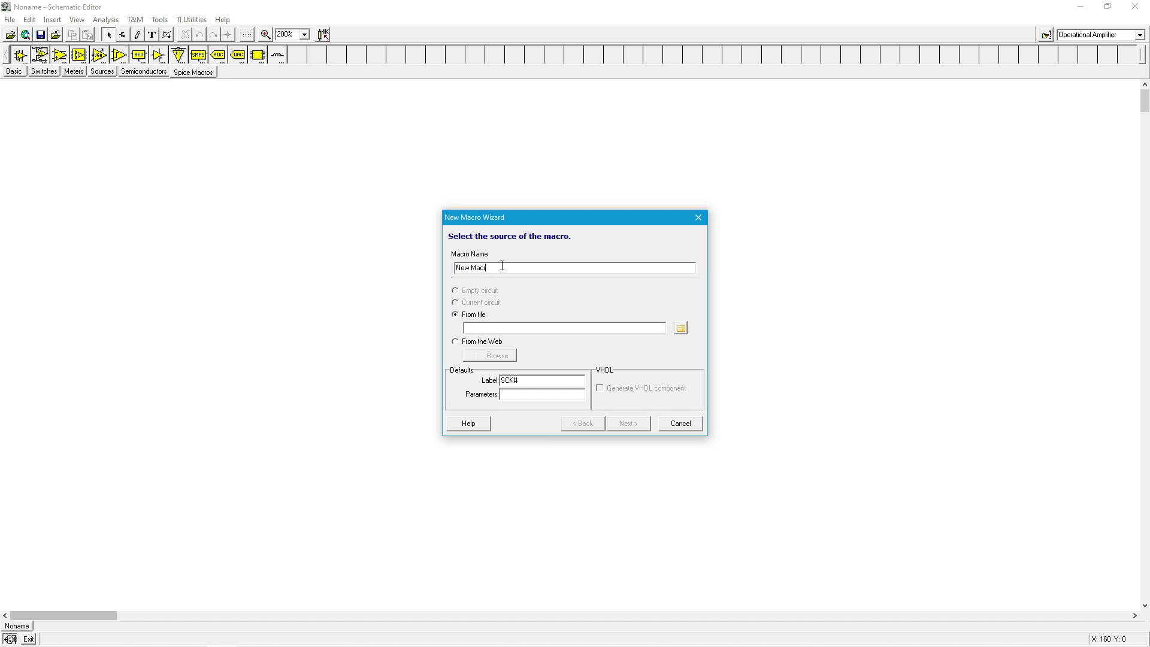
Name the macro AD8033 and load AD8033.cir as its SPICE source file.
key(BackSpace)
key(BackSpace)
key(BackSpace)
key(BackSpace)
key(BackSpace)
key(BackSpace)
key(BackSpace)
key(BackSpace)
text(AD8033)
click(681, 328)
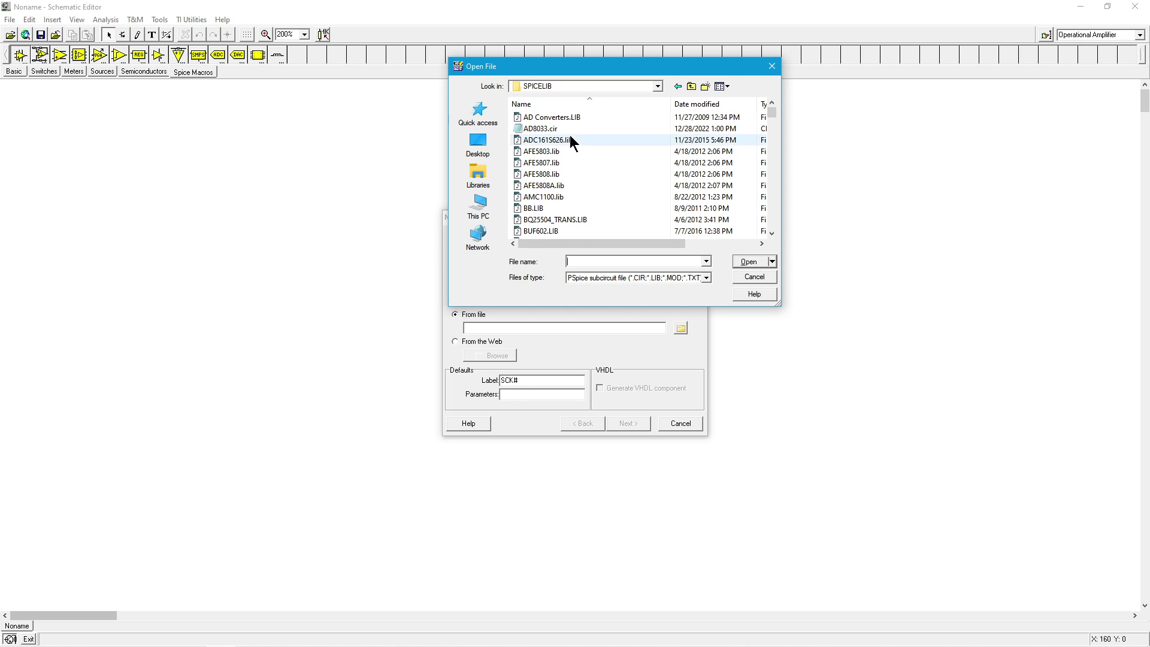
click(553, 132)
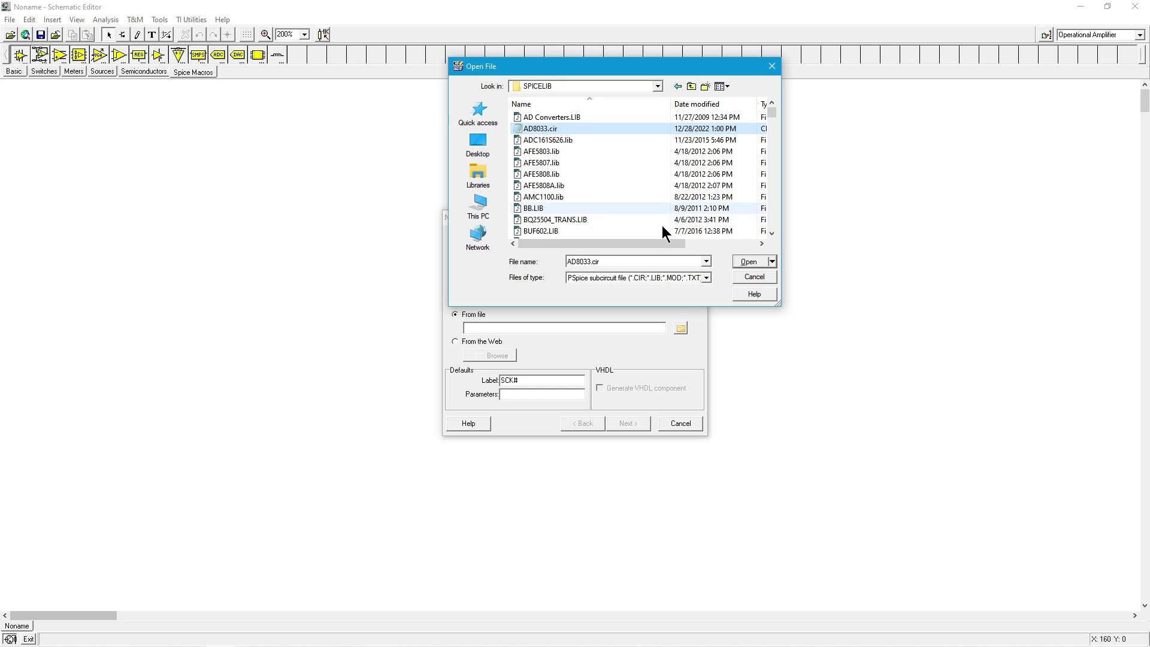
click(748, 262)
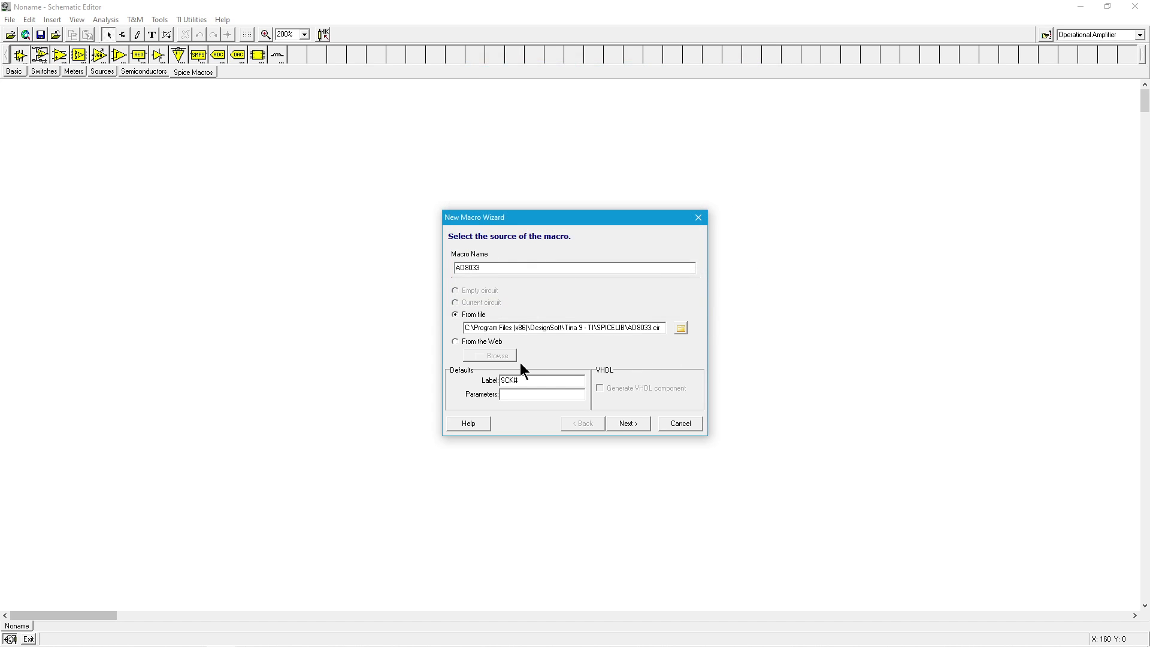
Give the AD8033 macro the Amplifier5 op-amp symbol from the shape library.
click(643, 425)
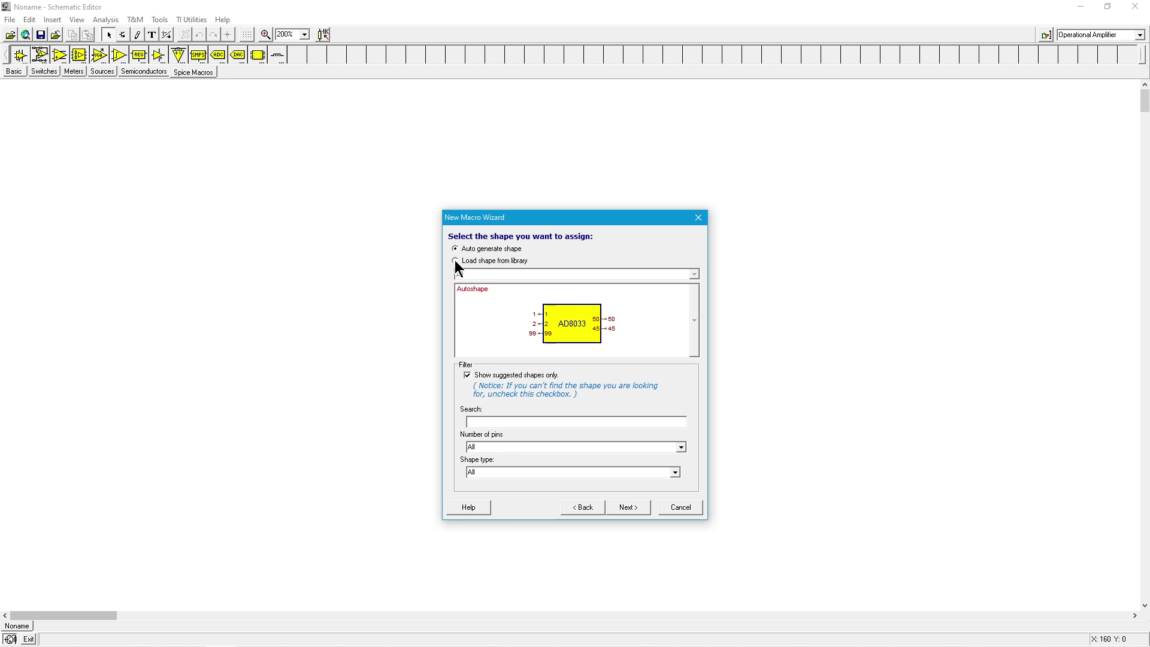
click(455, 260)
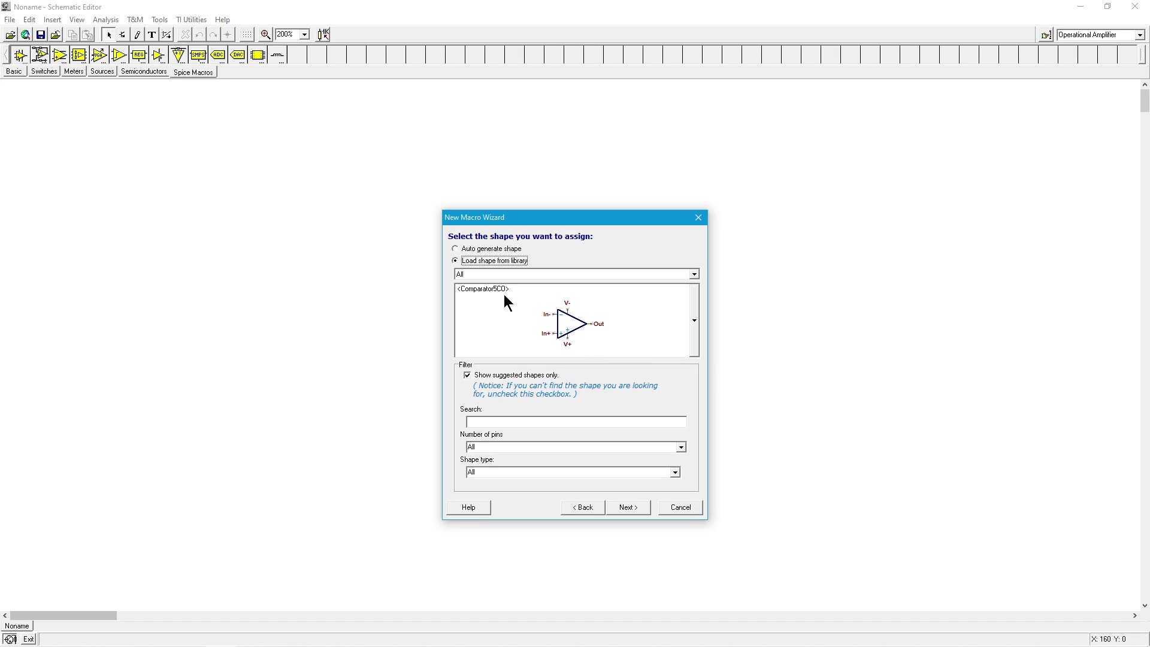
click(695, 324)
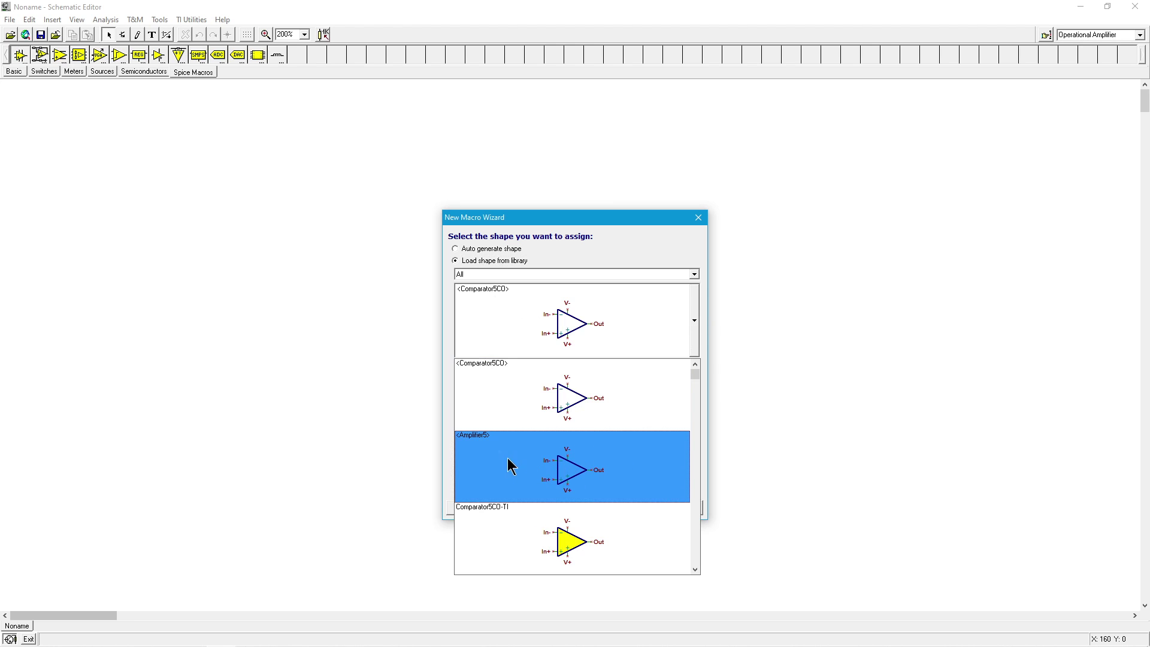
click(576, 477)
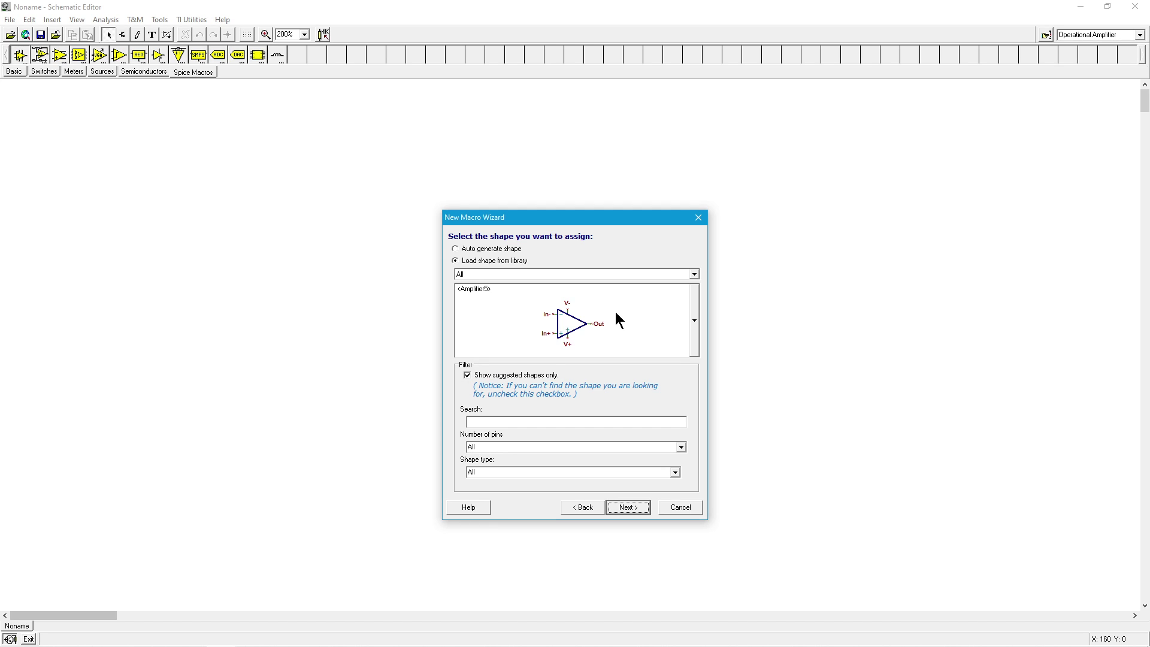
click(627, 507)
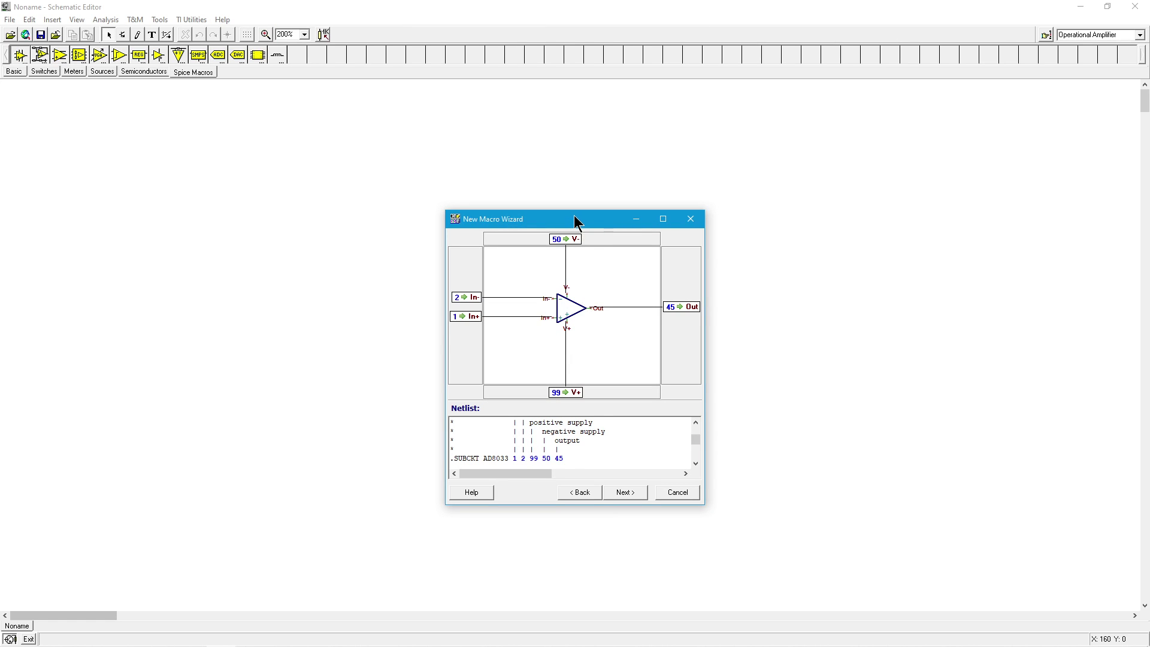
Move and enlarge the wizard, then scroll the netlist to the AD8033 node assignments.
drag(574, 218, 569, 137)
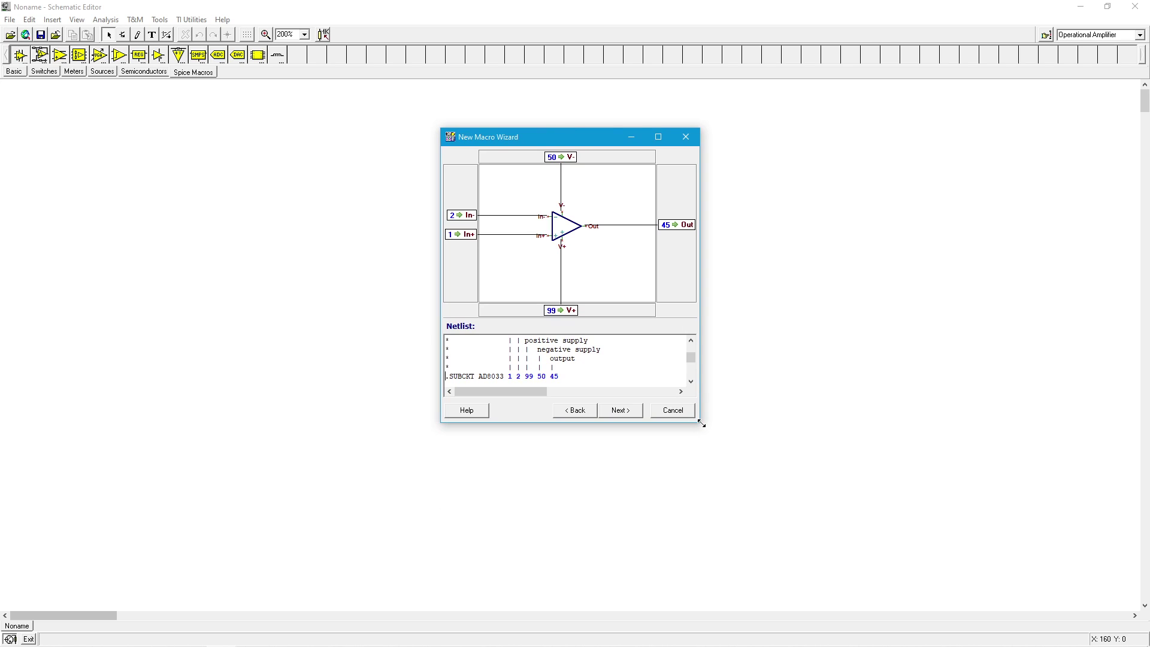
drag(699, 422, 847, 592)
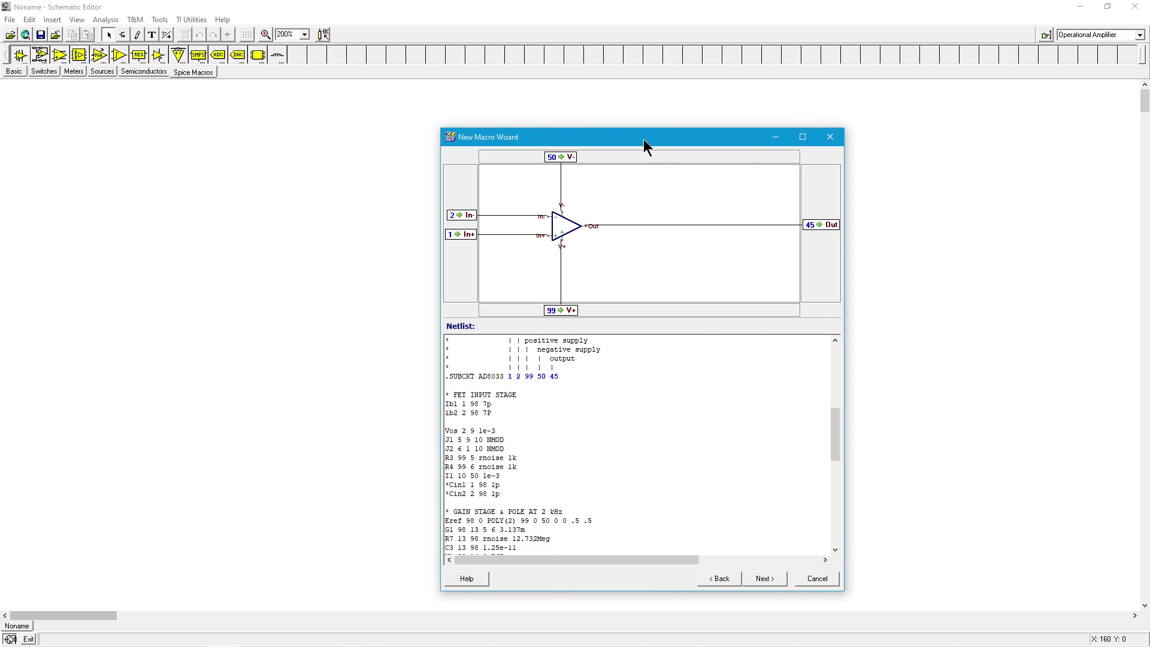
drag(643, 139, 614, 109)
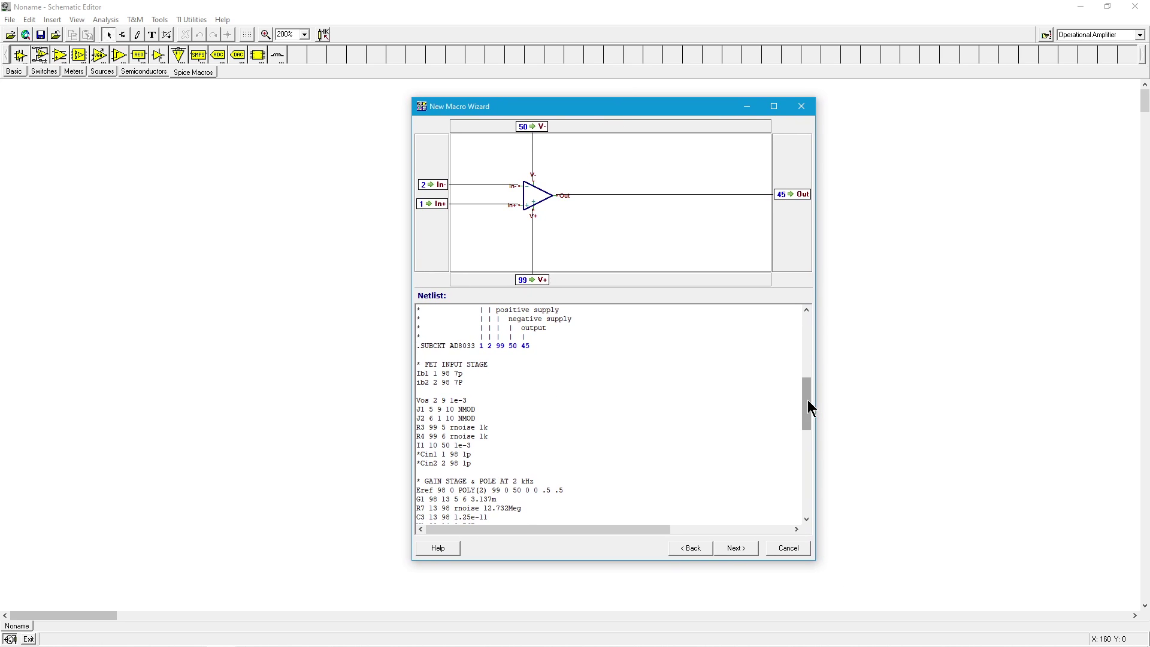
drag(806, 400, 742, 327)
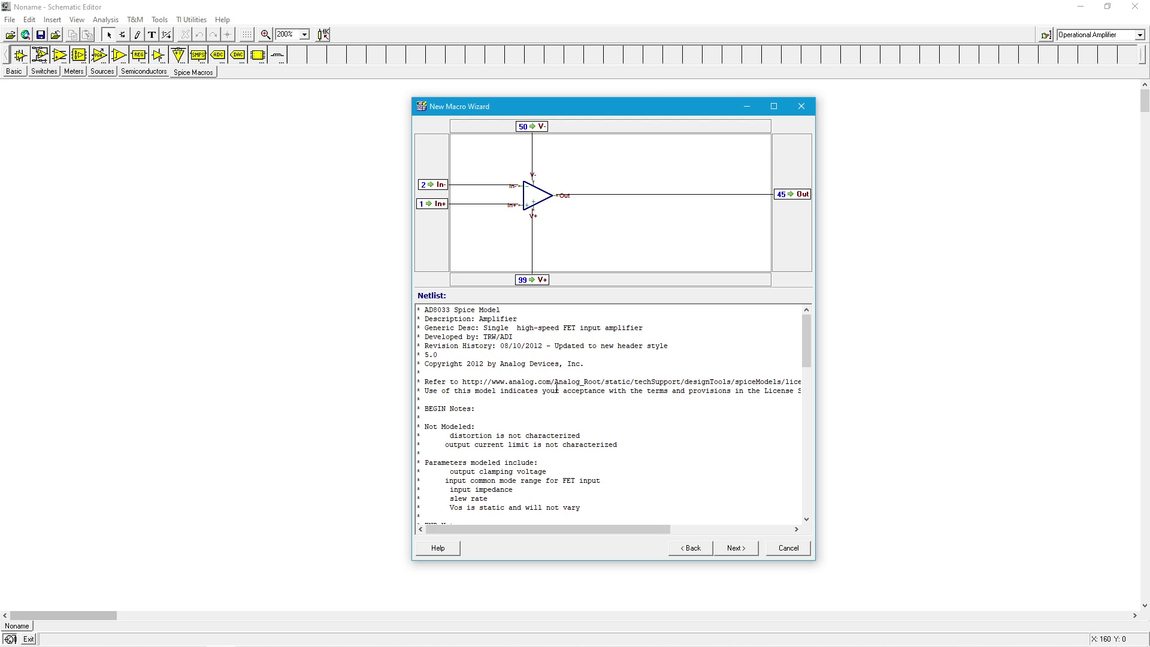
scroll(556, 388, down, 5)
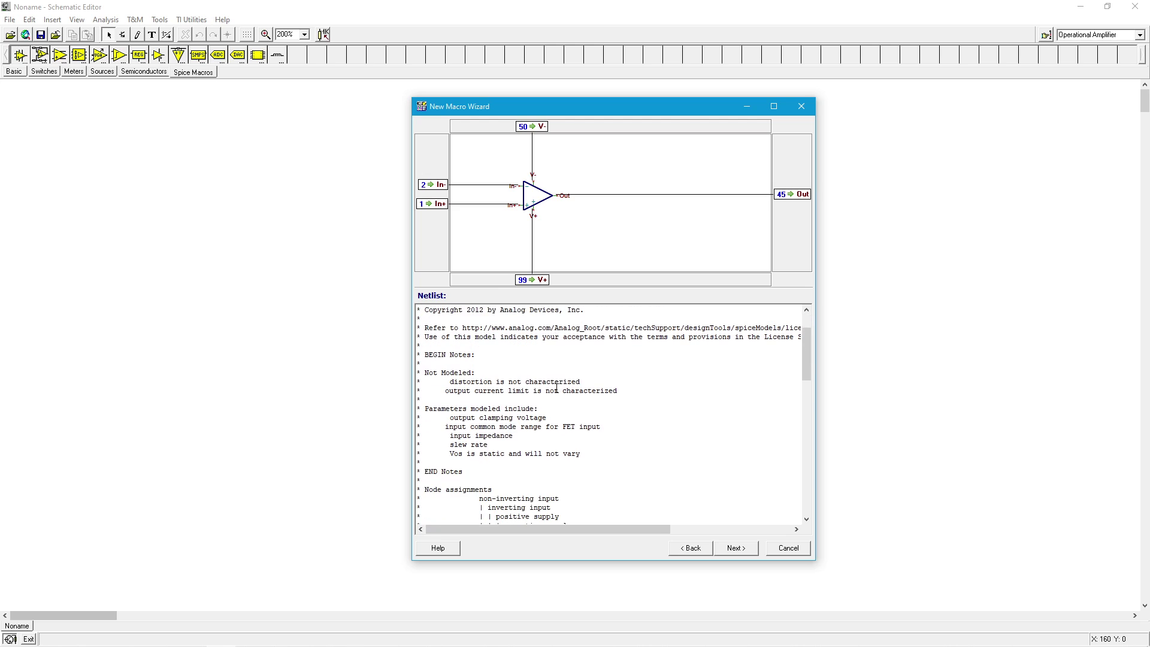
scroll(556, 388, down, 1)
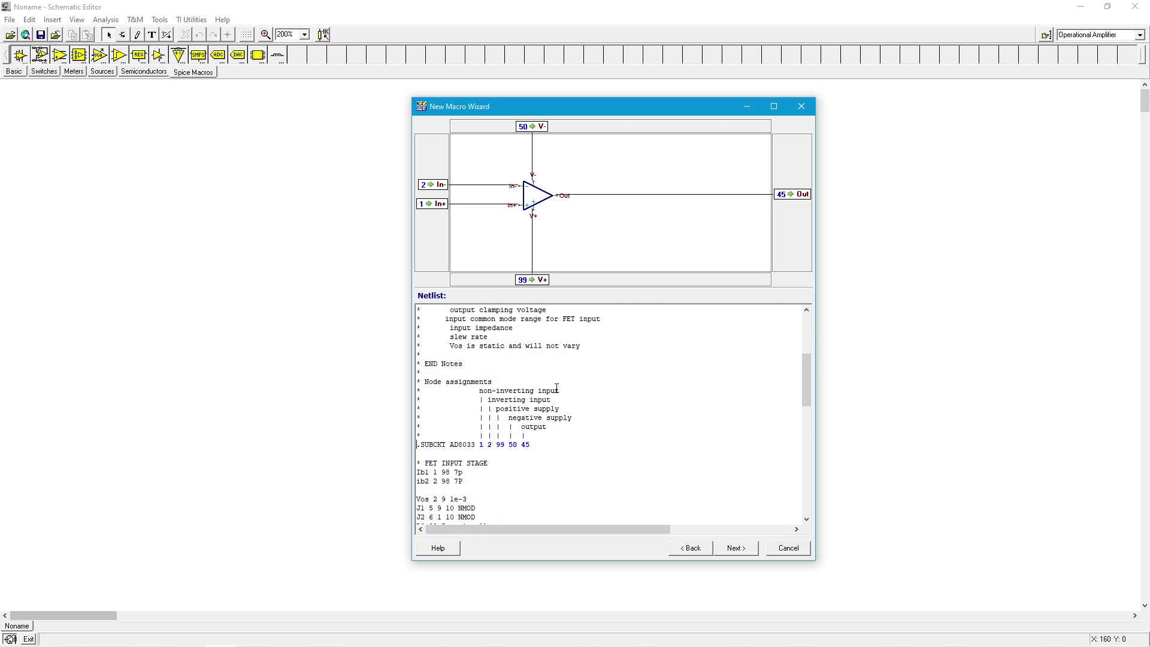
scroll(557, 389, down, 1)
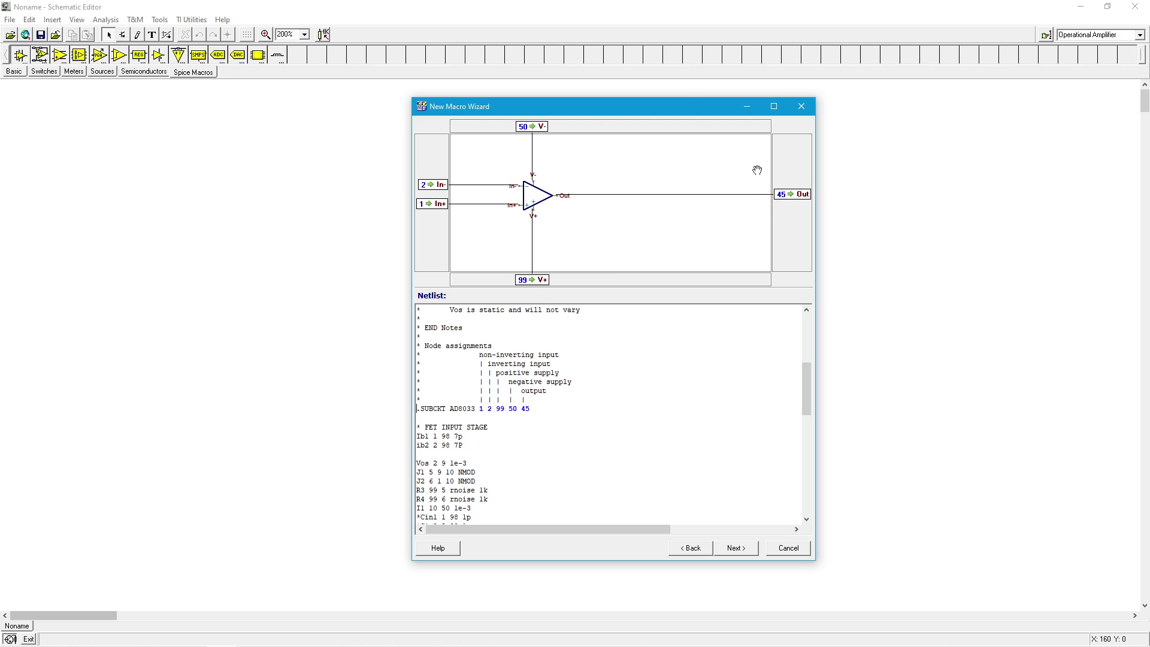
click(437, 207)
drag(437, 208, 470, 152)
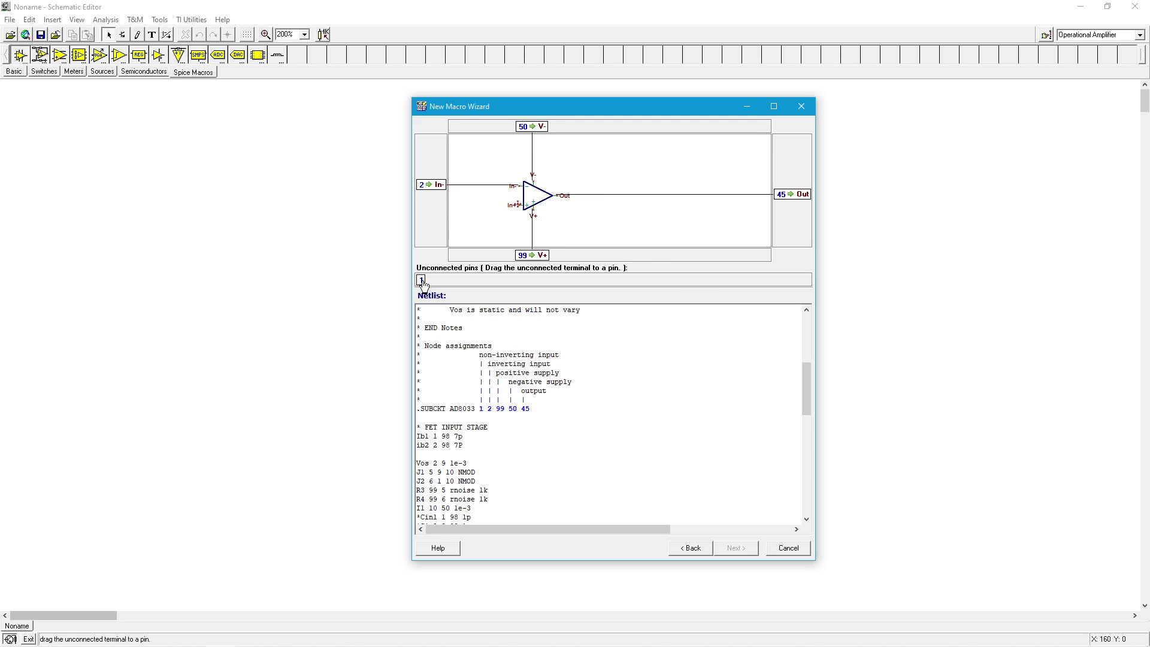
drag(422, 284, 424, 283)
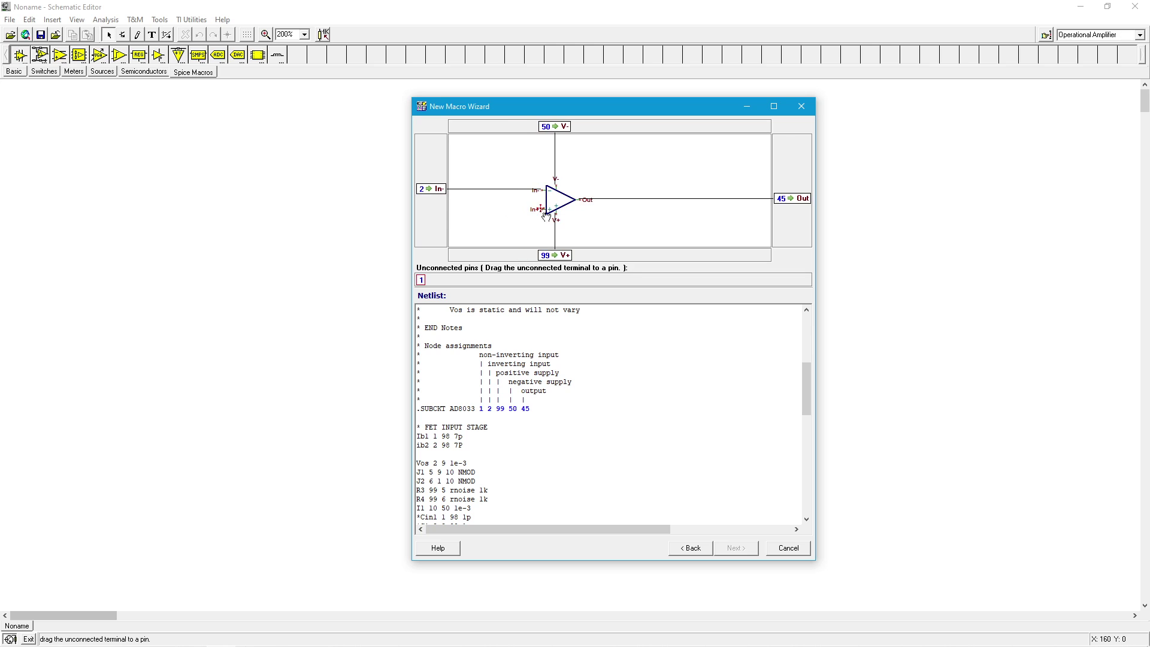
drag(421, 280, 539, 215)
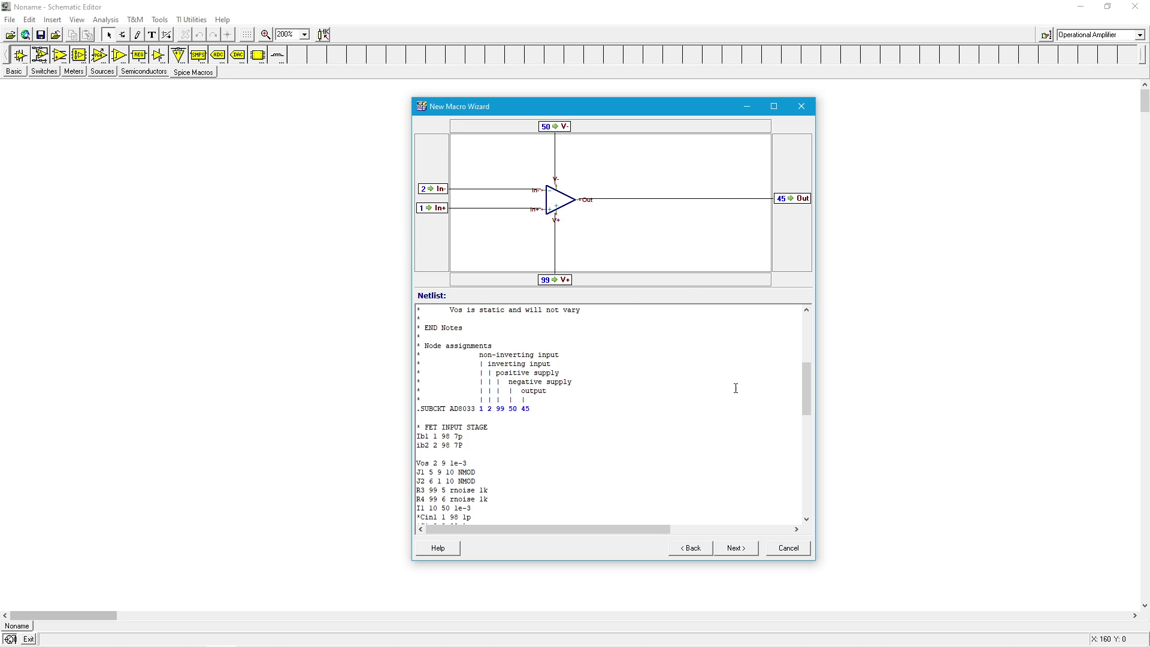
drag(806, 393, 790, 416)
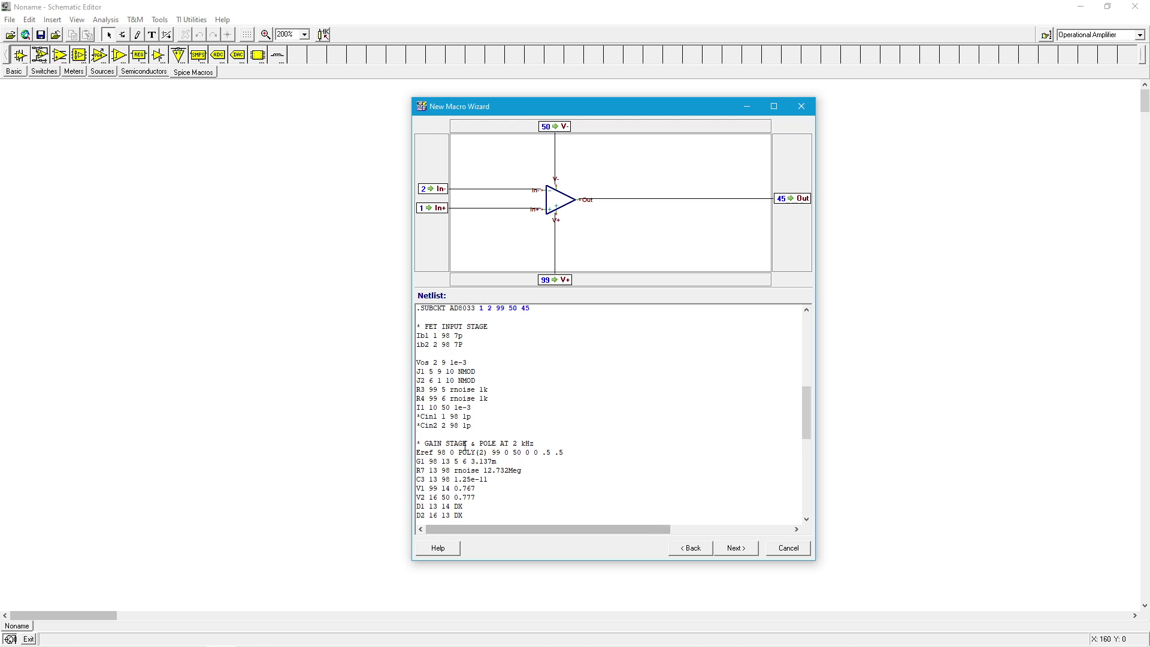
drag(805, 415, 689, 419)
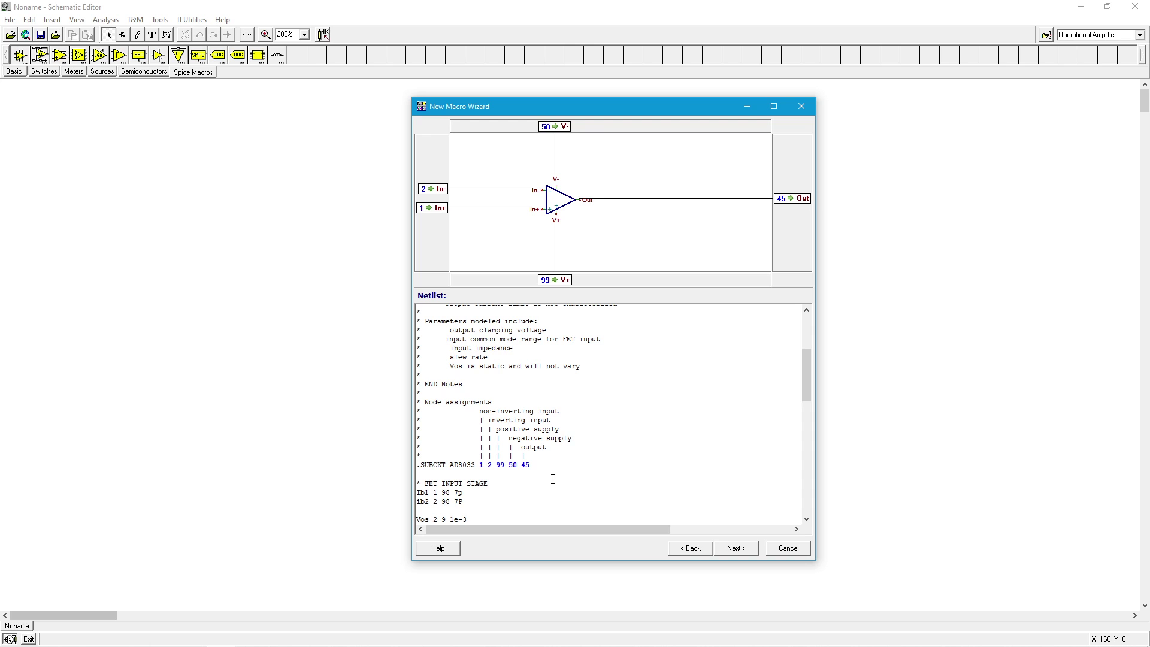
Save the AD8033 macro as AD8033.TSM in the Macrolib folder.
click(738, 548)
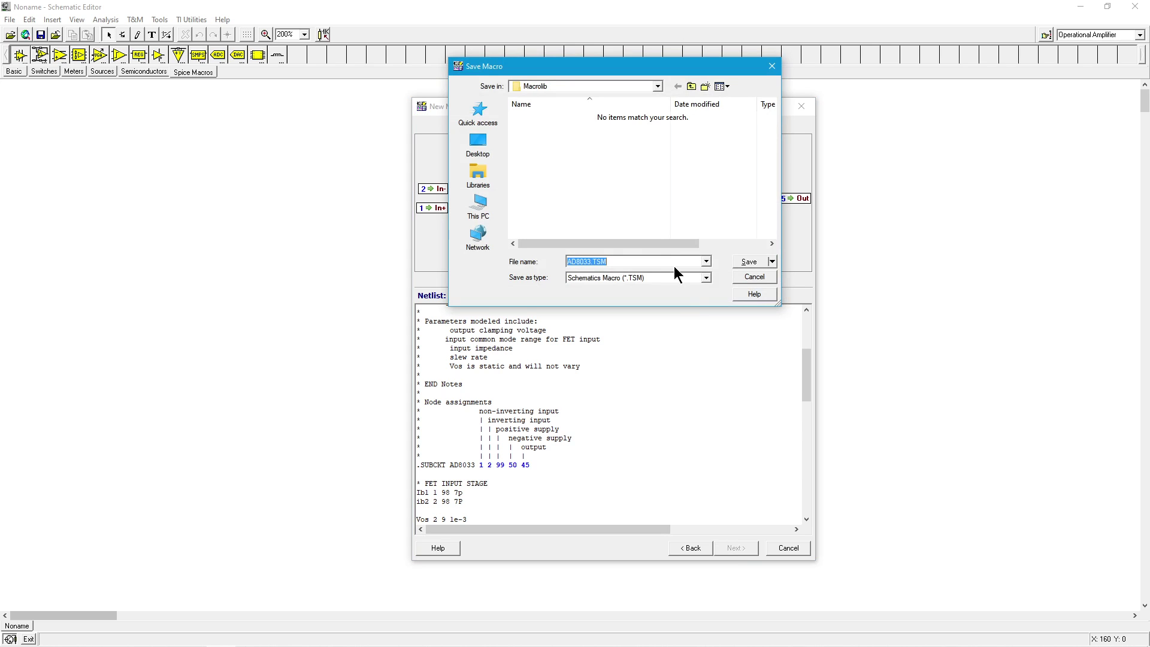
click(750, 263)
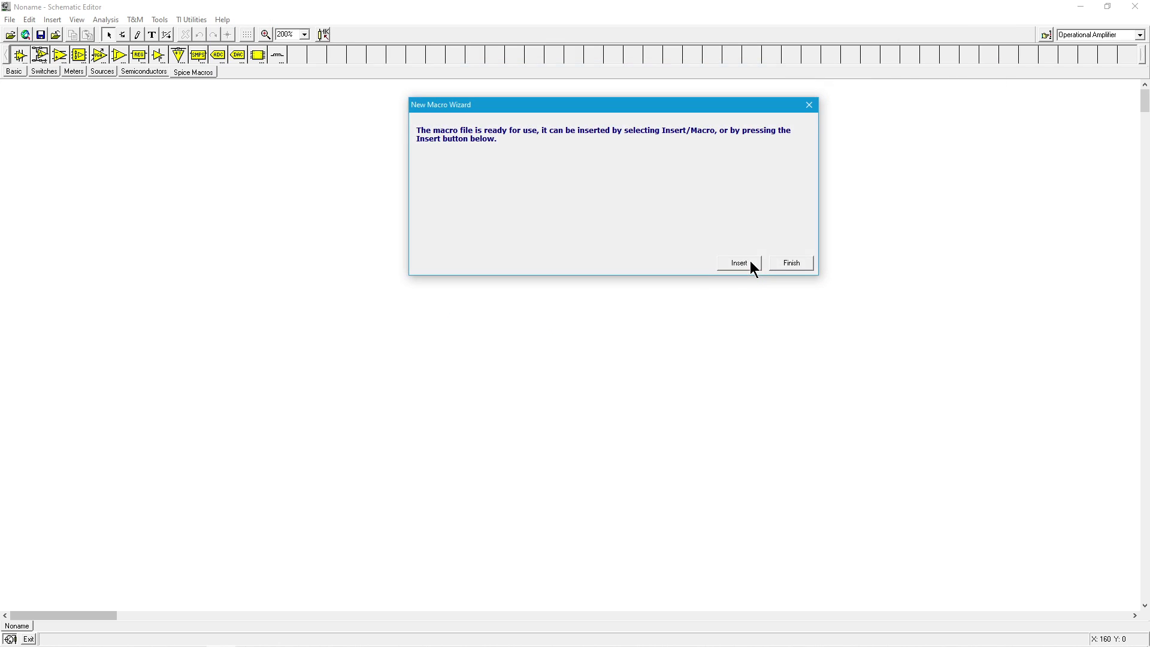
drag(626, 102, 637, 205)
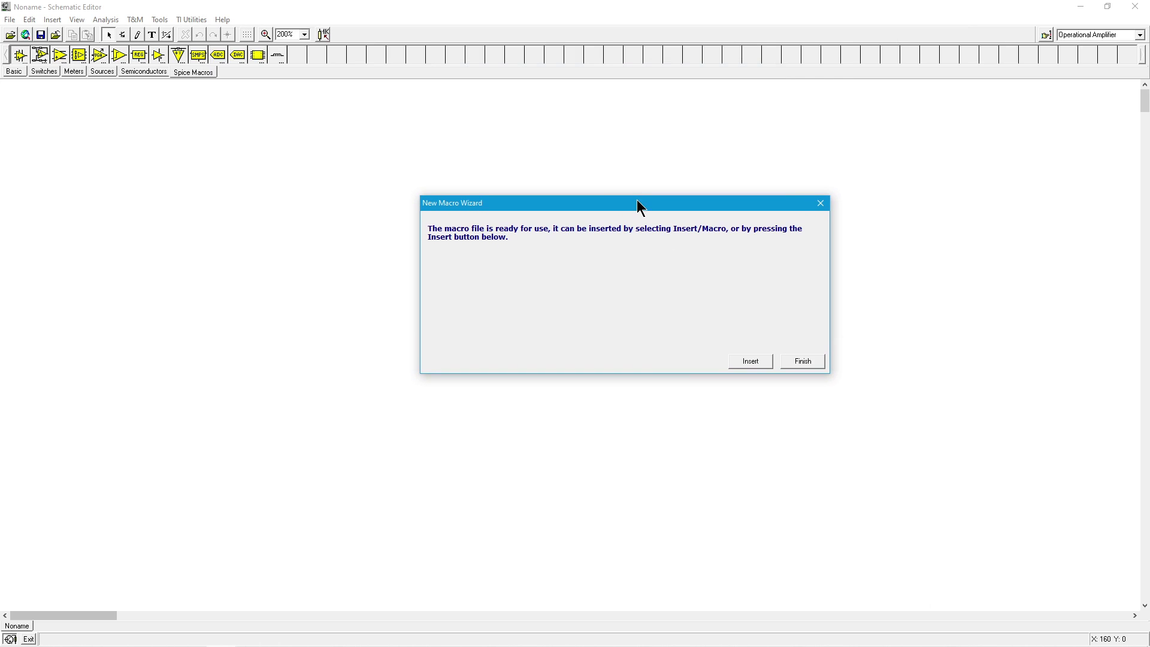
Insert the AD8033 macro as op-amp U1 left of centre on the schematic.
click(751, 360)
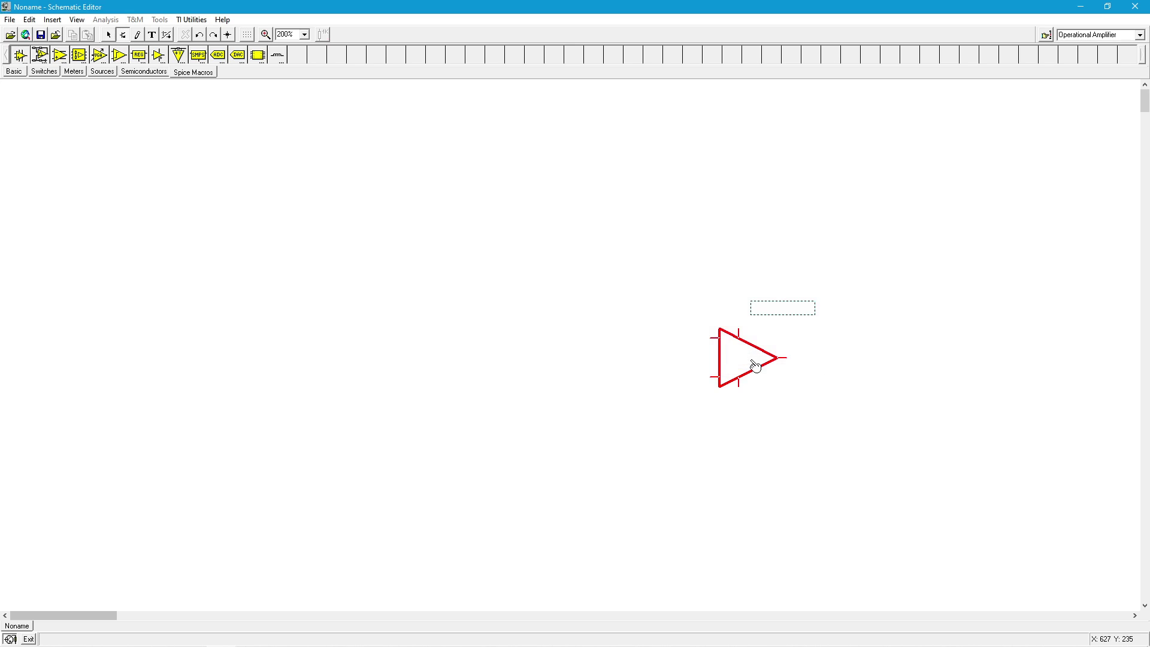
click(438, 318)
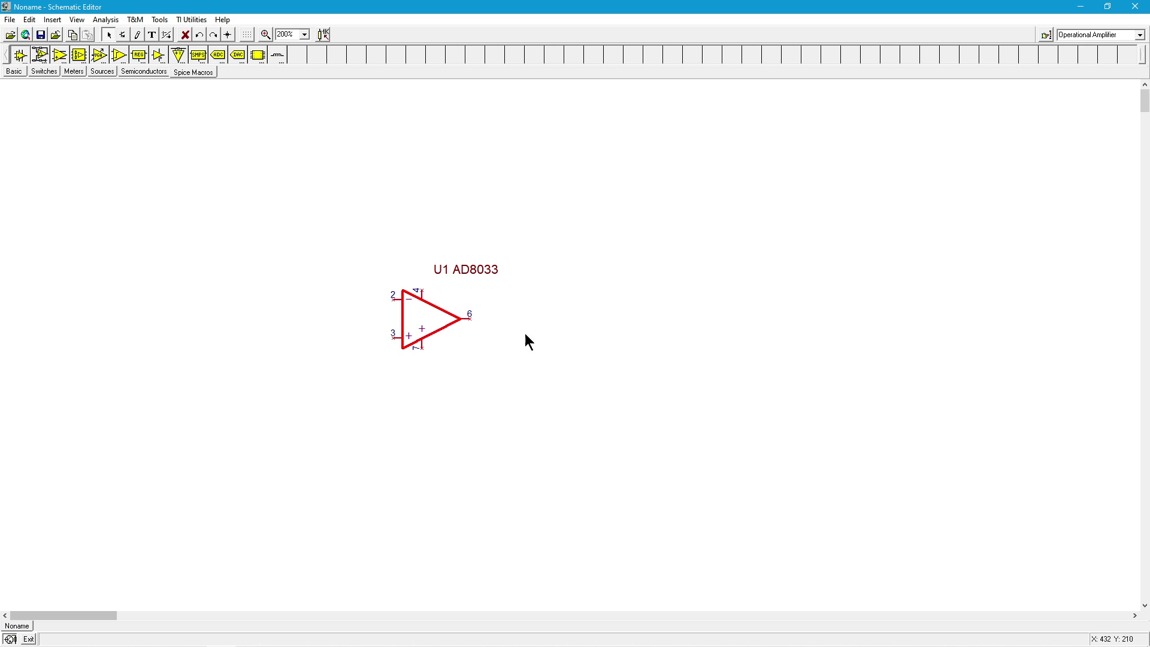
click(586, 395)
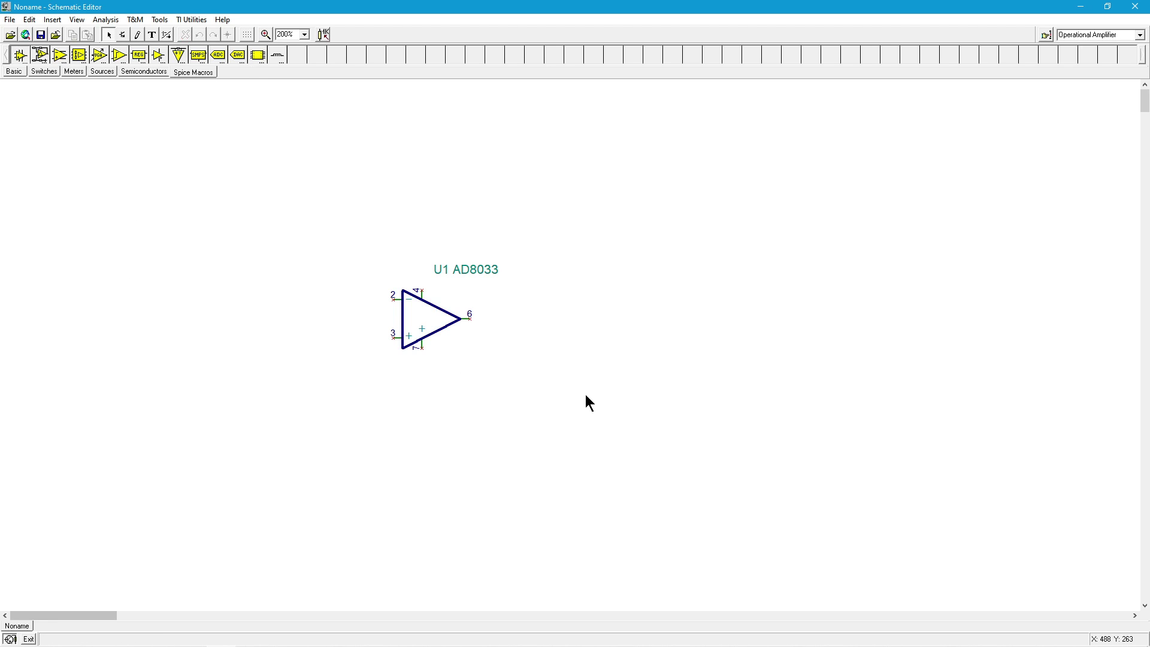